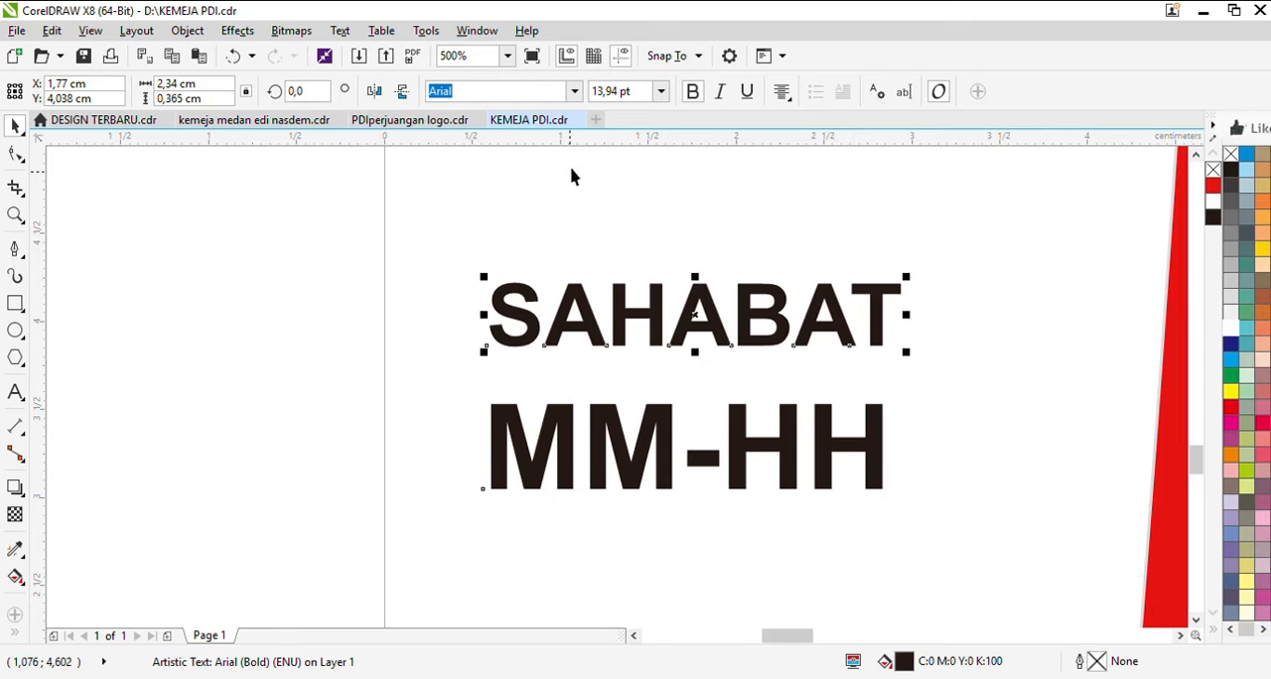
Step: Set the SAHABAT text in the Behind Script font and change its case to read "Sahabat"
{"action": "left_click", "coordinate": [579, 93]}
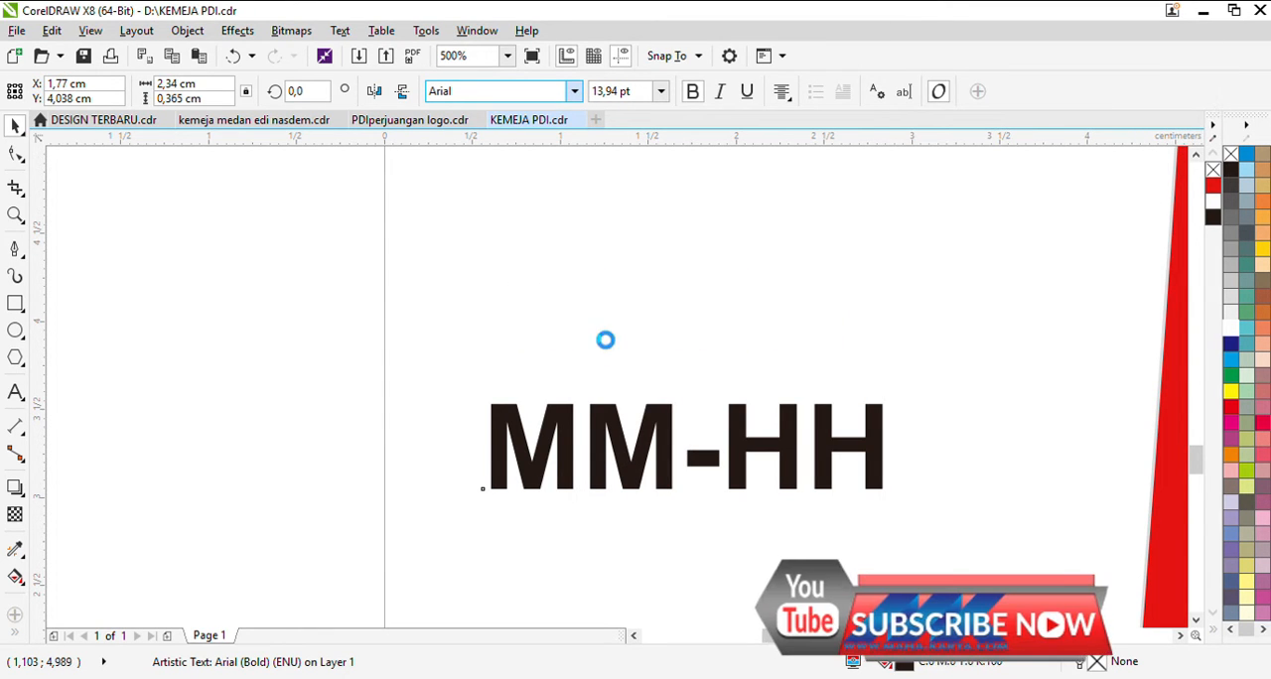
{"action": "left_click", "coordinate": [571, 285]}
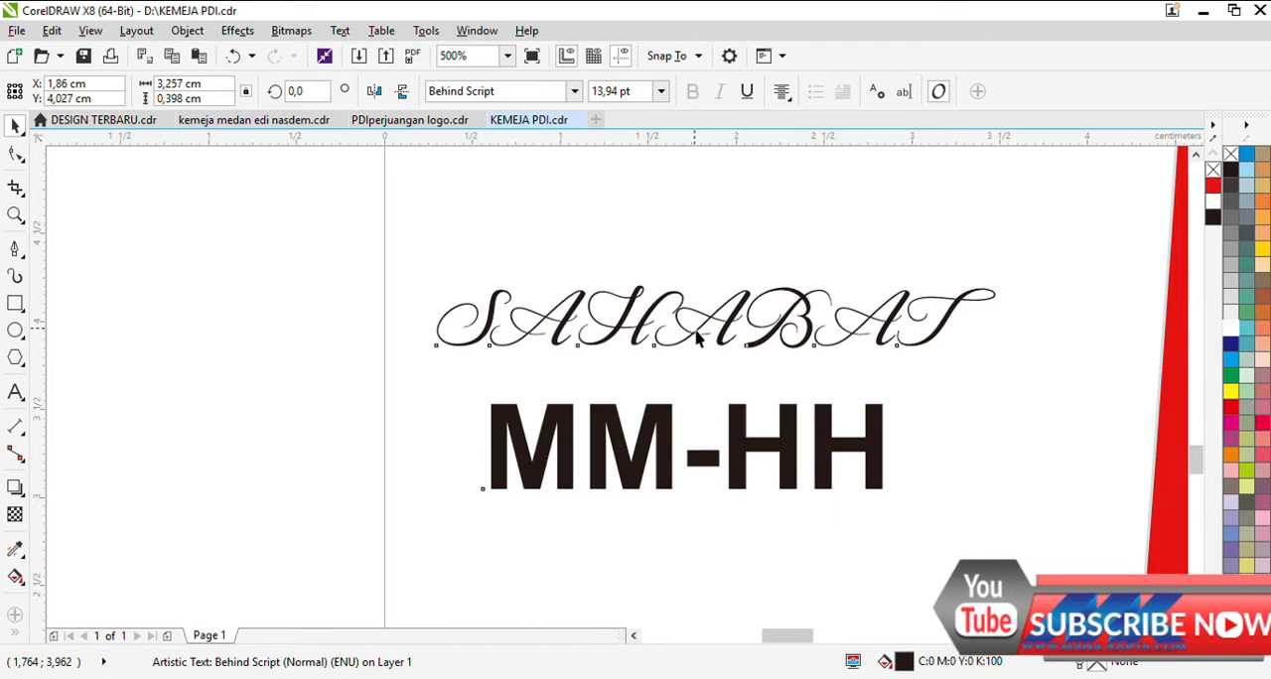
{"action": "double_click", "coordinate": [700, 338]}
{"action": "key", "text": "ctrl+a"}
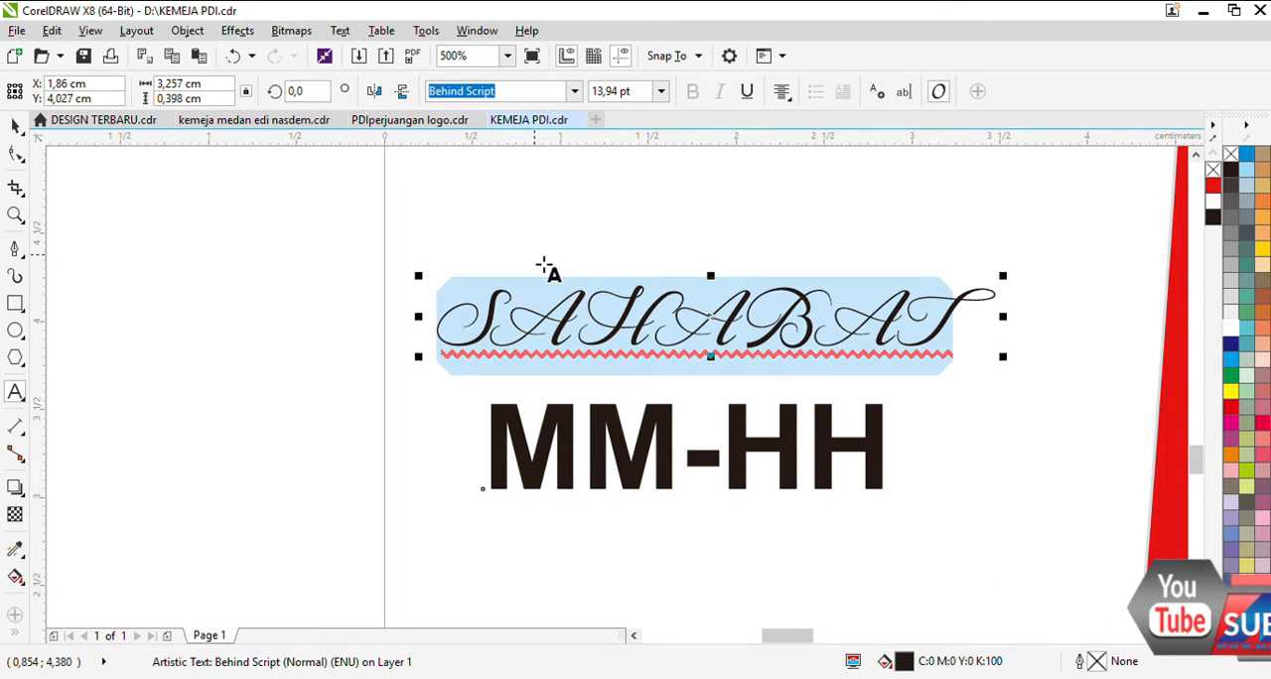
{"action": "key", "text": "shift+F3"}
{"action": "key", "text": "Return"}
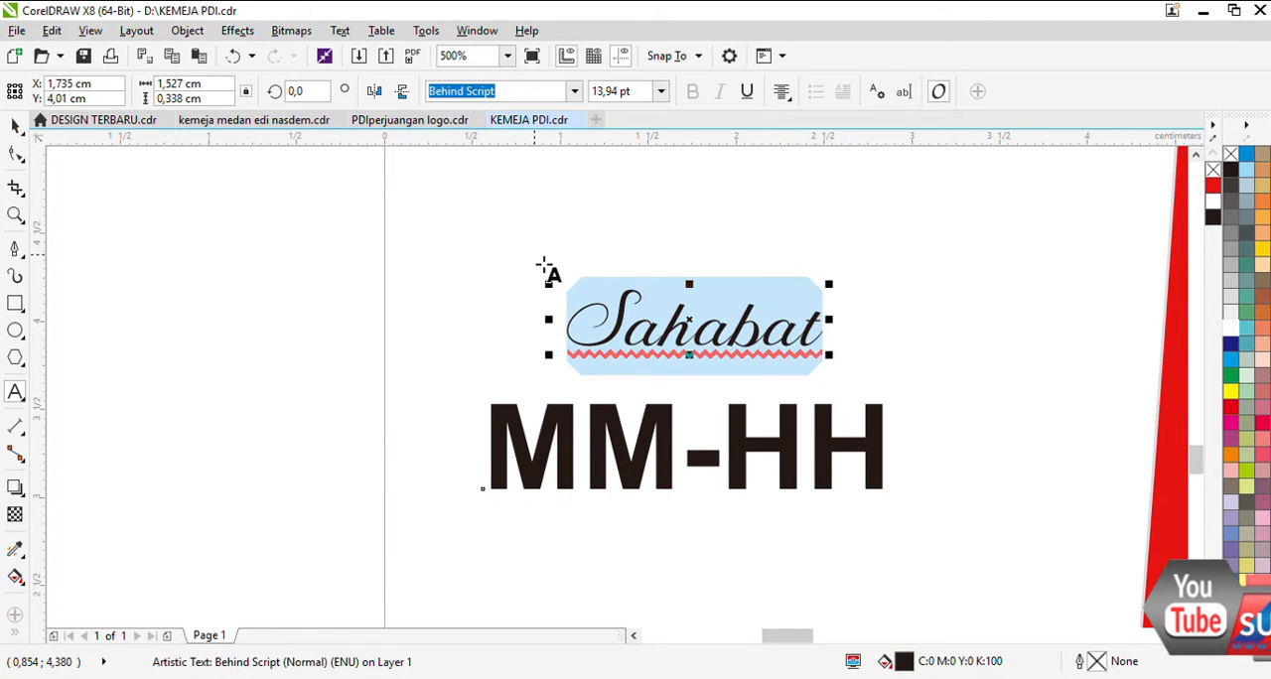
Step: Enlarge the Sahabat text to about 2.59 cm wide and place it directly above MM-HH
{"action": "left_click", "coordinate": [15, 125]}
{"action": "left_click_drag", "start_coordinate": [642, 349], "coordinate": [579, 371]}
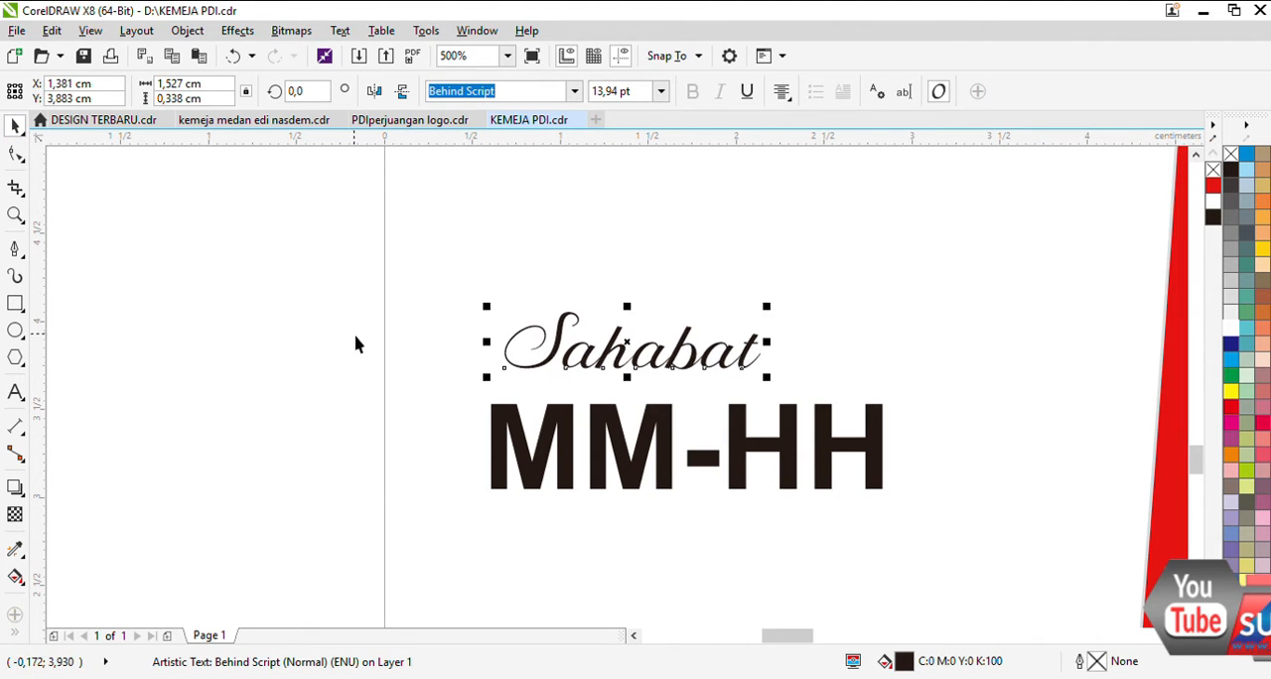
{"action": "left_click", "coordinate": [15, 393]}
{"action": "left_click", "coordinate": [15, 127]}
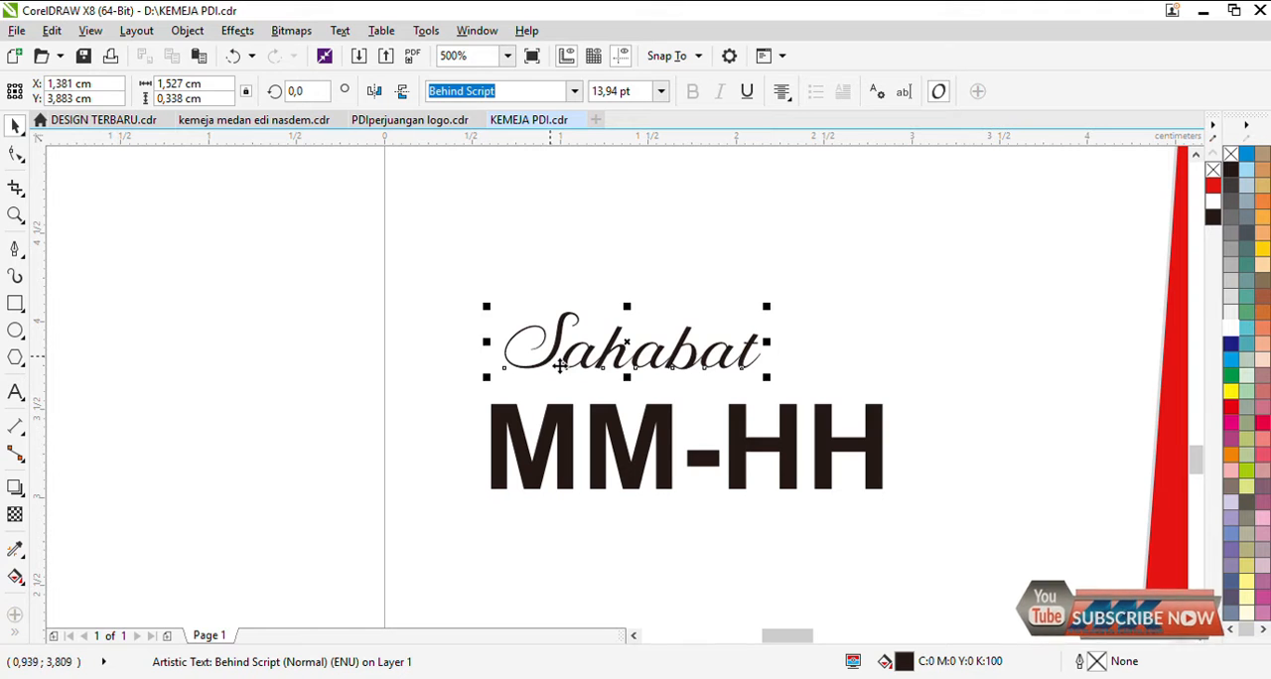
{"action": "left_click_drag", "start_coordinate": [767, 307], "coordinate": [945, 274]}
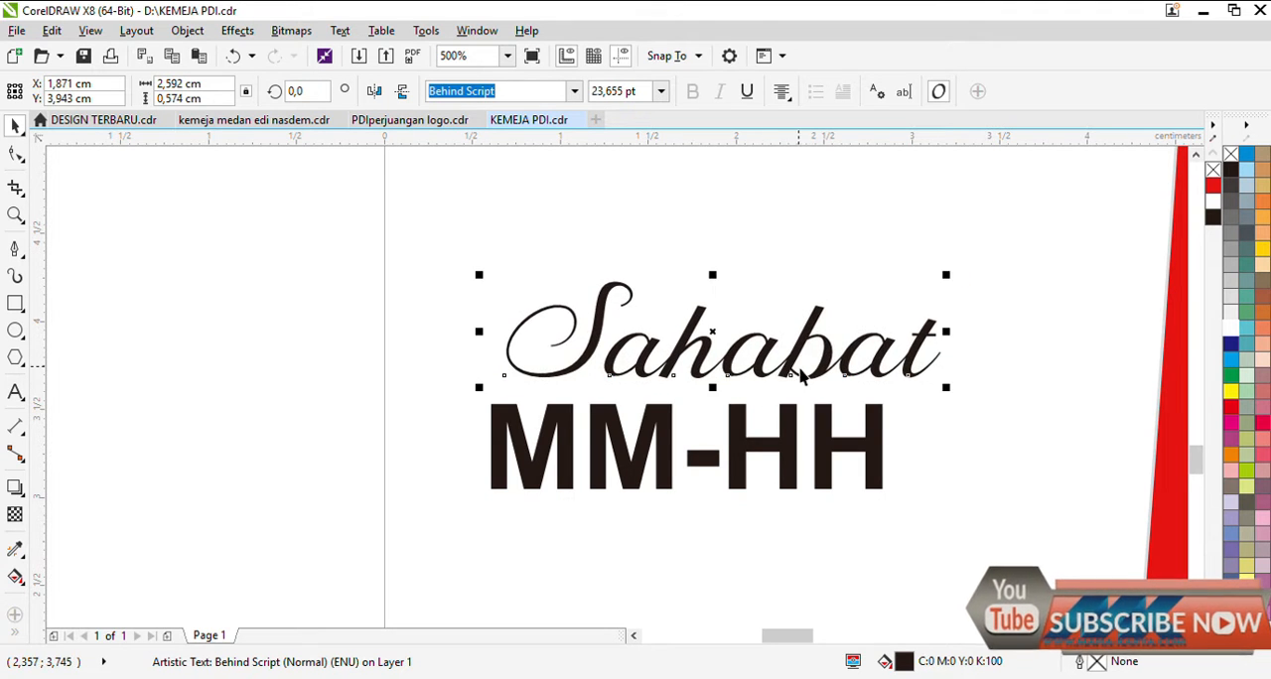
{"action": "left_click_drag", "start_coordinate": [803, 375], "coordinate": [775, 378]}
Step: Add the Arial note "BLOK TULISAN TERUS TEKAN SHIFT+F3" above the Sahabat text, scaled to about 8.6 pt
{"action": "left_click", "coordinate": [15, 393]}
{"action": "left_click", "coordinate": [122, 263]}
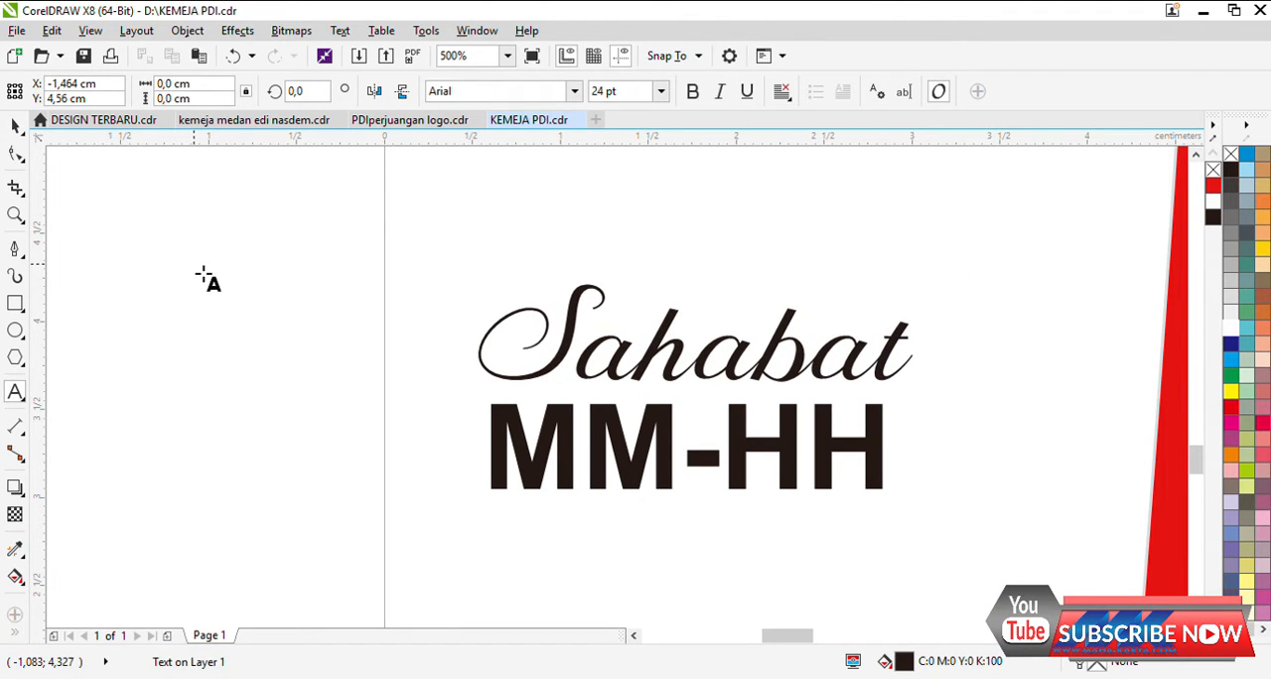
{"action": "type", "text": "BLOG"}
{"action": "key", "text": "BackSpace"}
{"action": "type", "text": "K"}
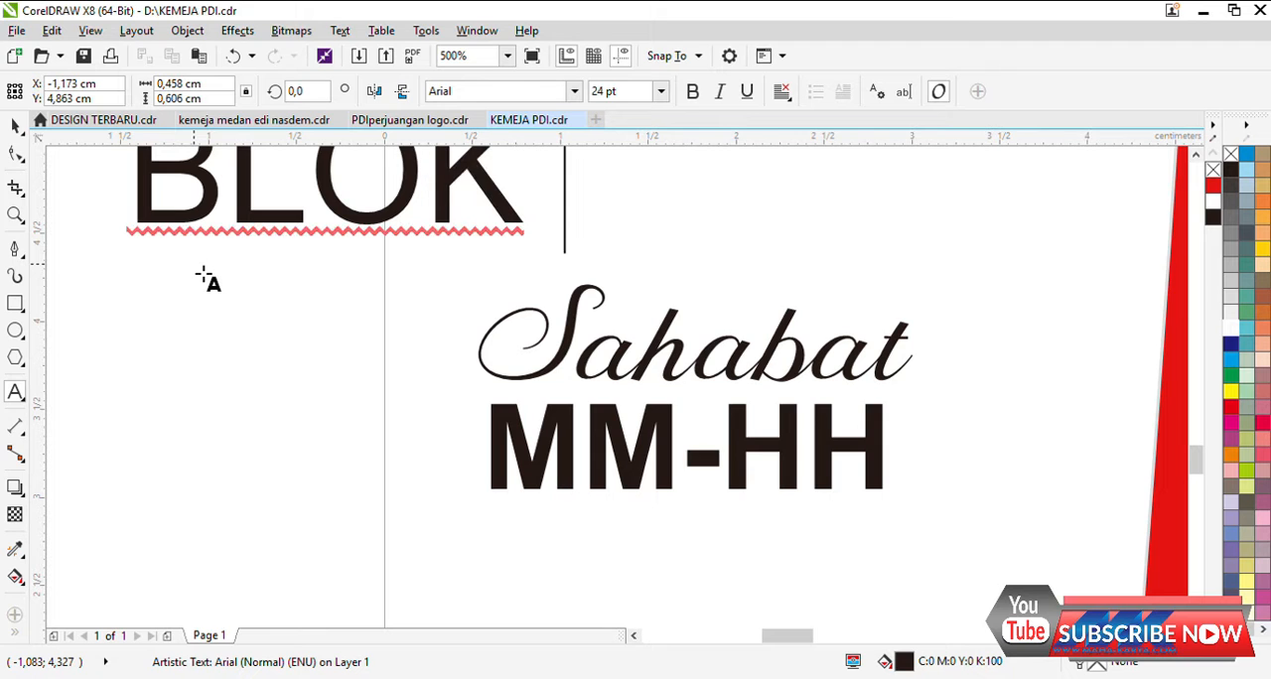
{"action": "type", "text": " TULISAN"}
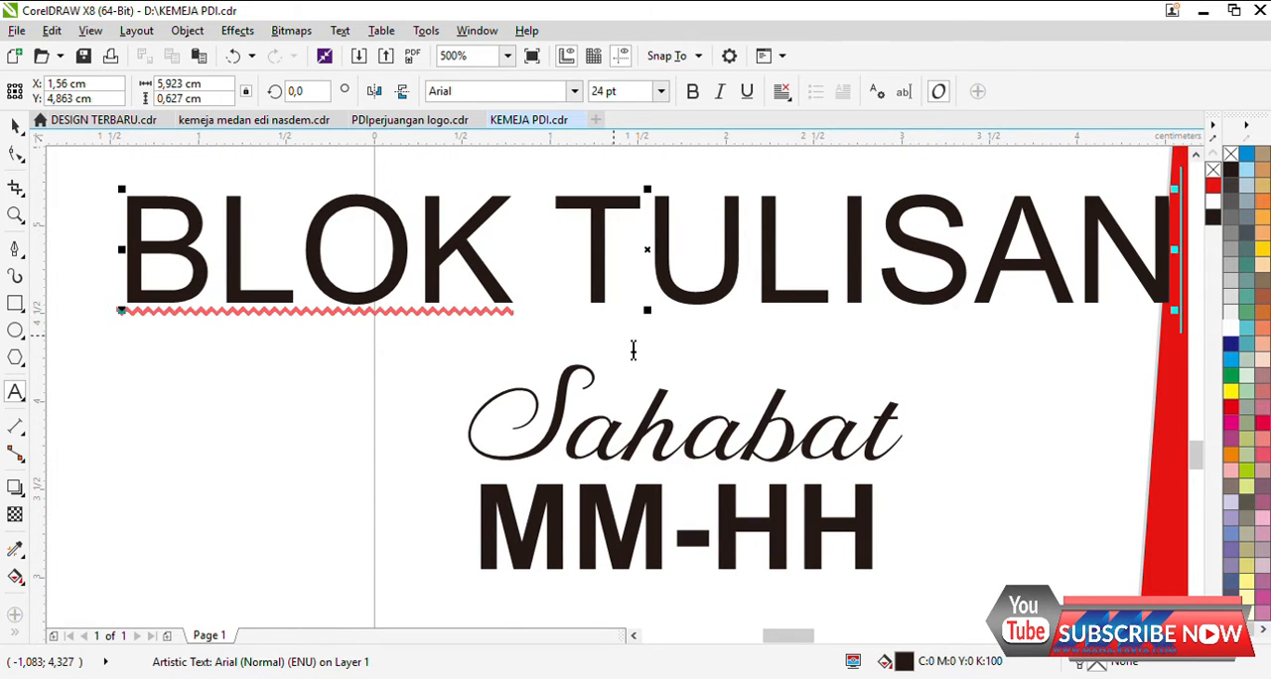
{"action": "type", "text": " TE"}
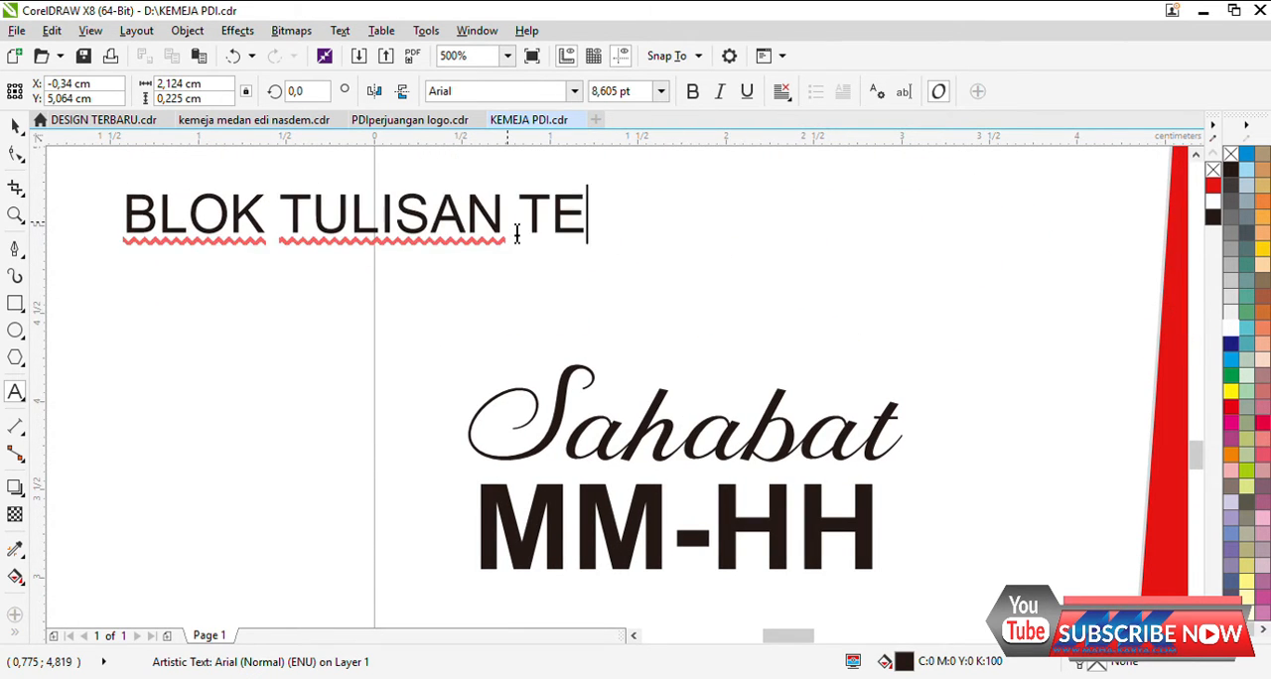
{"action": "type", "text": "RUS TEKA"}
{"action": "key", "text": "BackSpace"}
{"action": "type", "text": "EKAN "}
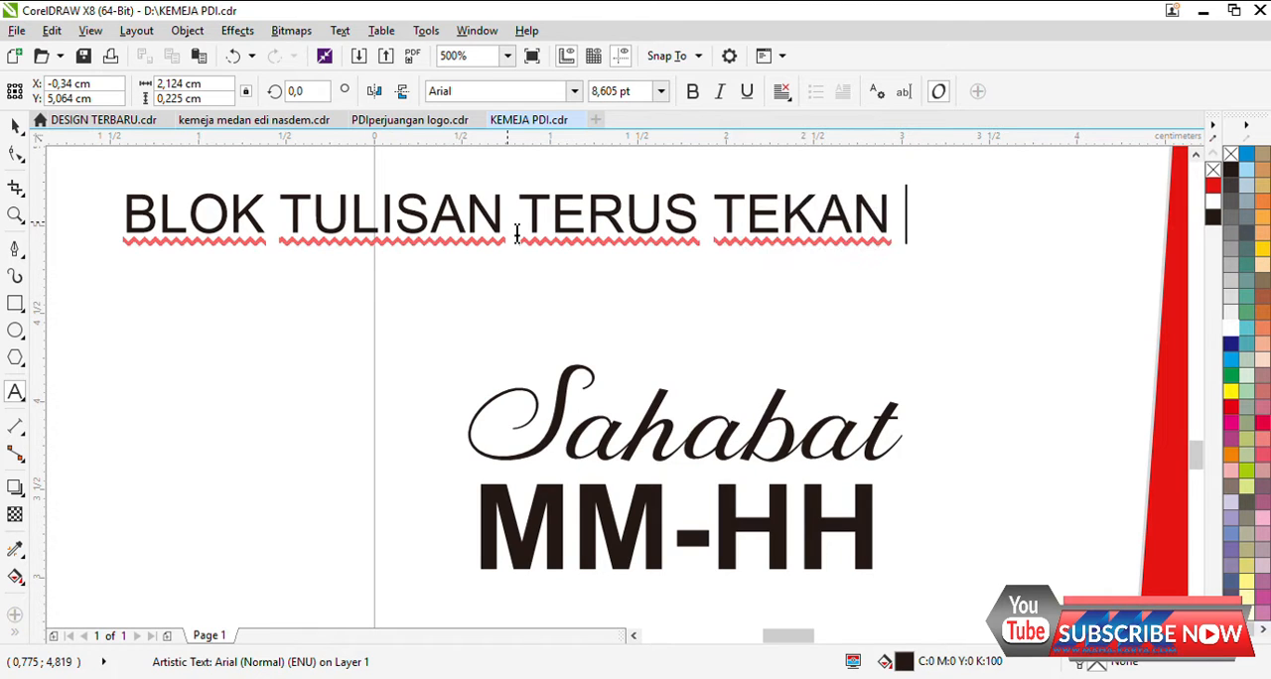
{"action": "type", "text": "SHIFT"}
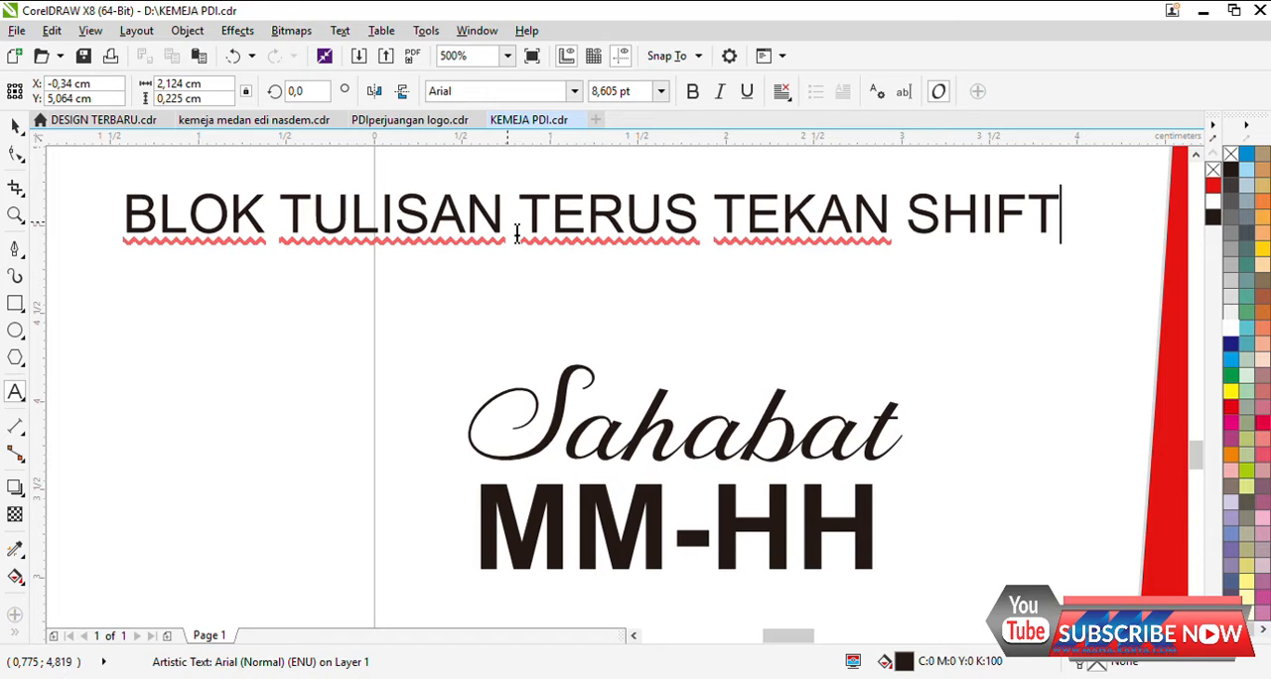
{"action": "type", "text": "+"}
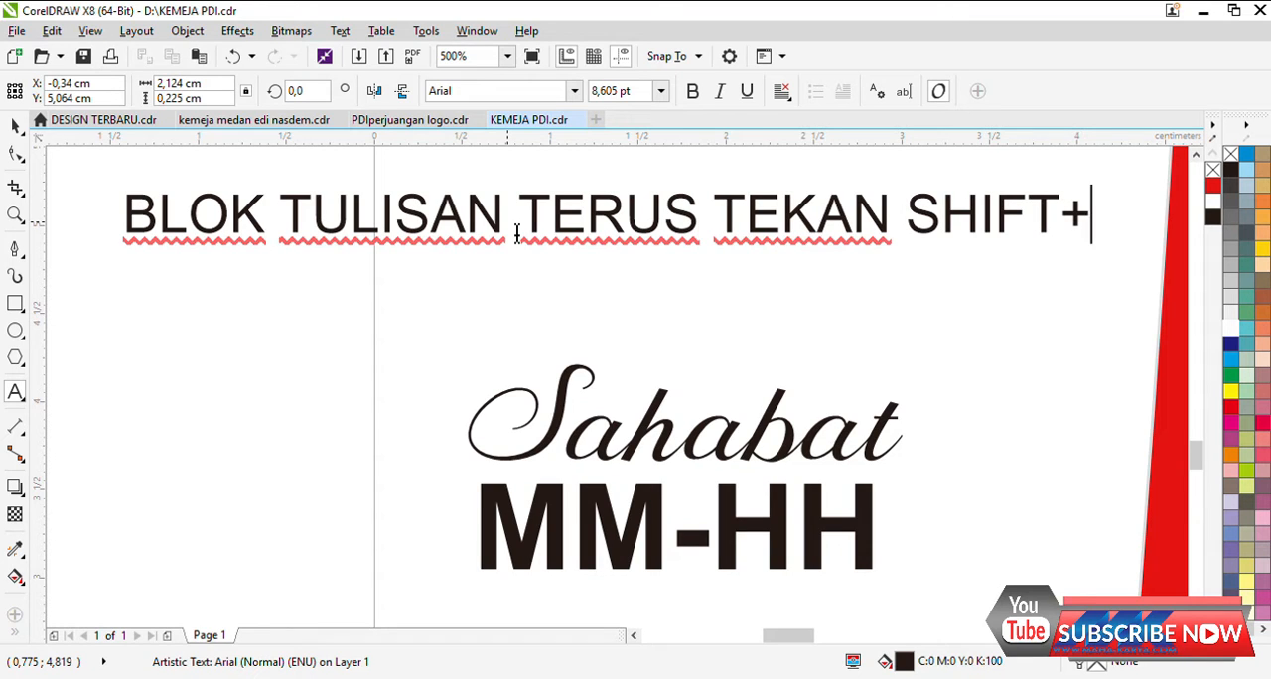
{"action": "type", "text": "F3 "}
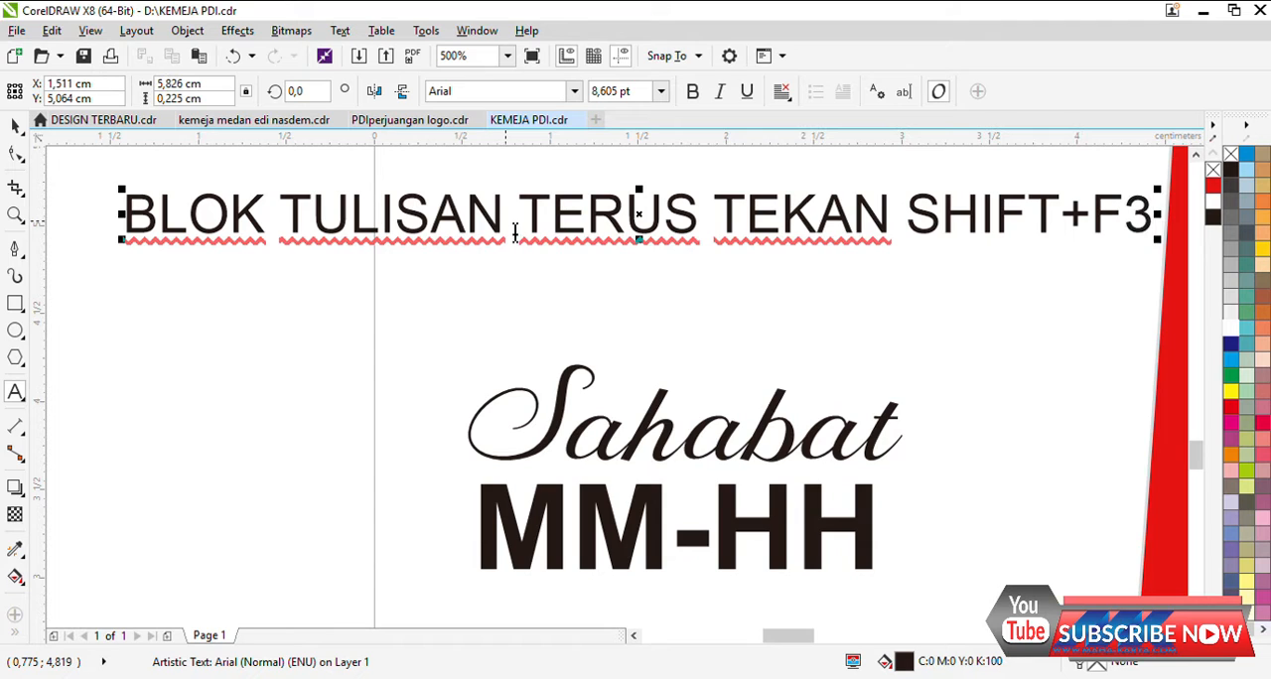
{"action": "type", "text": "UNTUK MERU"}
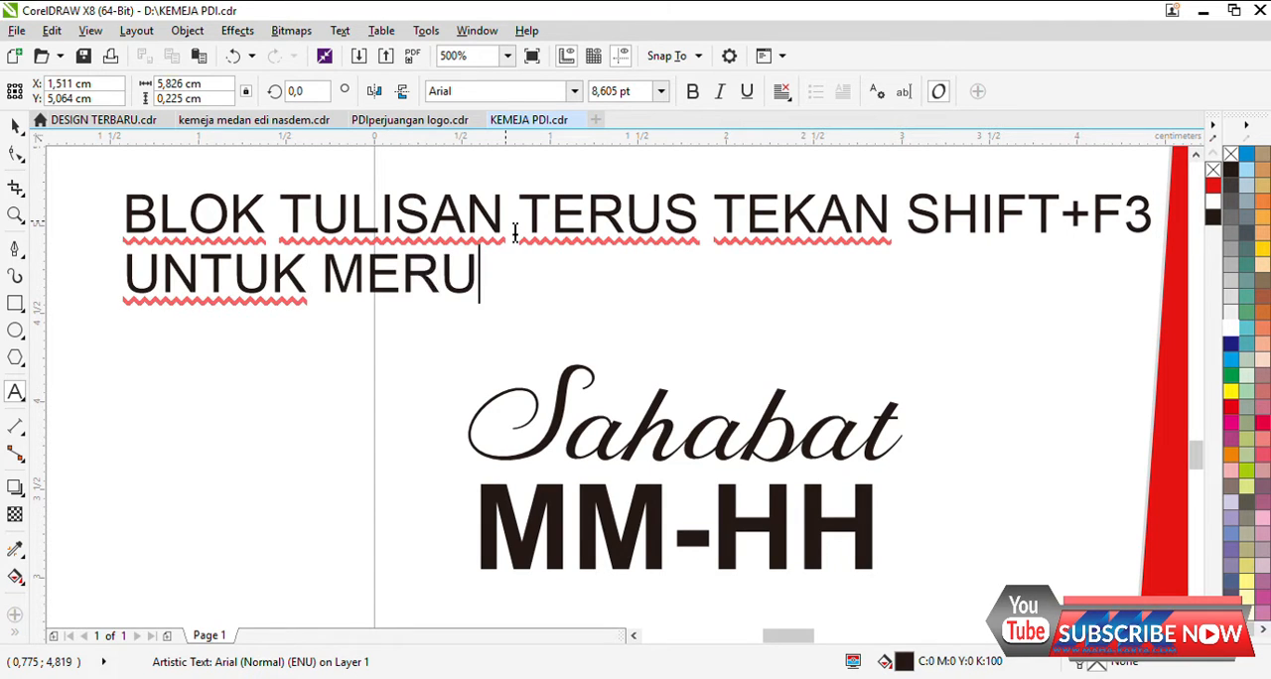
{"action": "type", "text": "BAH TULISAN MENJADI KECIL"}
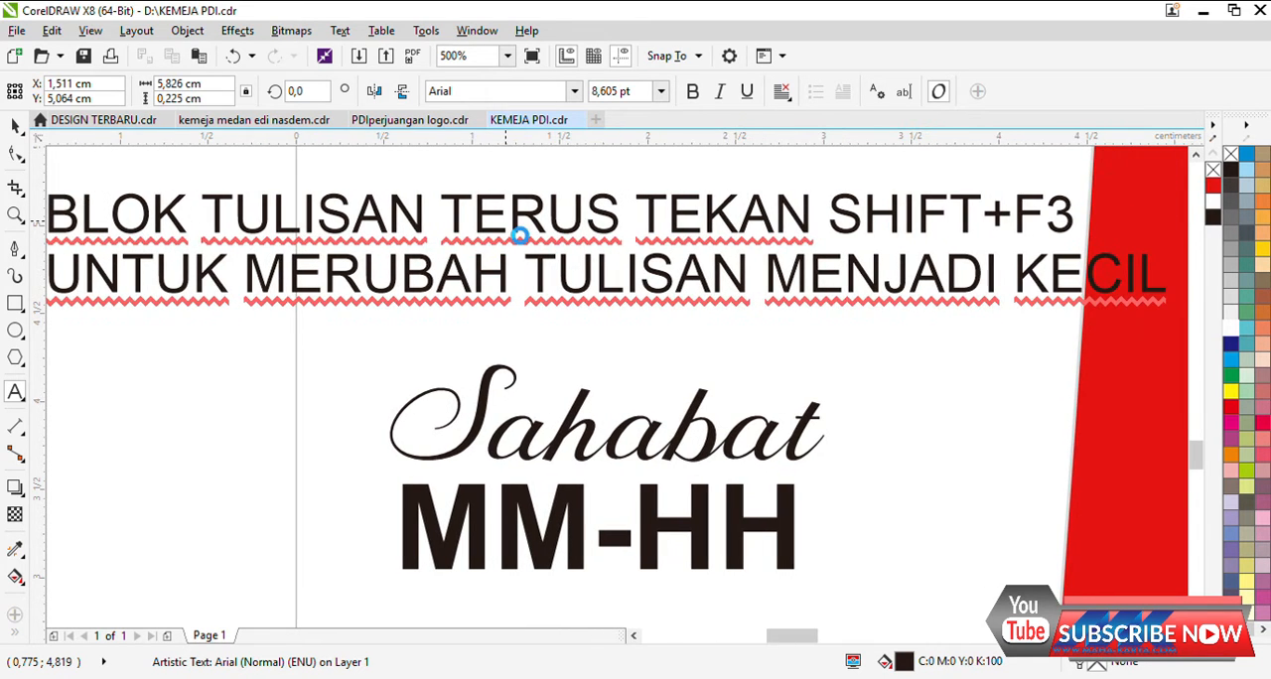
Step: Add the second line "UNTUK MERUBAH TULISAN MENJADI KECIL" to the note and shrink it to about 4.66 pt
{"action": "left_click_drag", "start_coordinate": [1172, 299], "coordinate": [668, 280]}
{"action": "scroll", "coordinate": [665, 275], "scroll_direction": "down", "scroll_amount": 2}
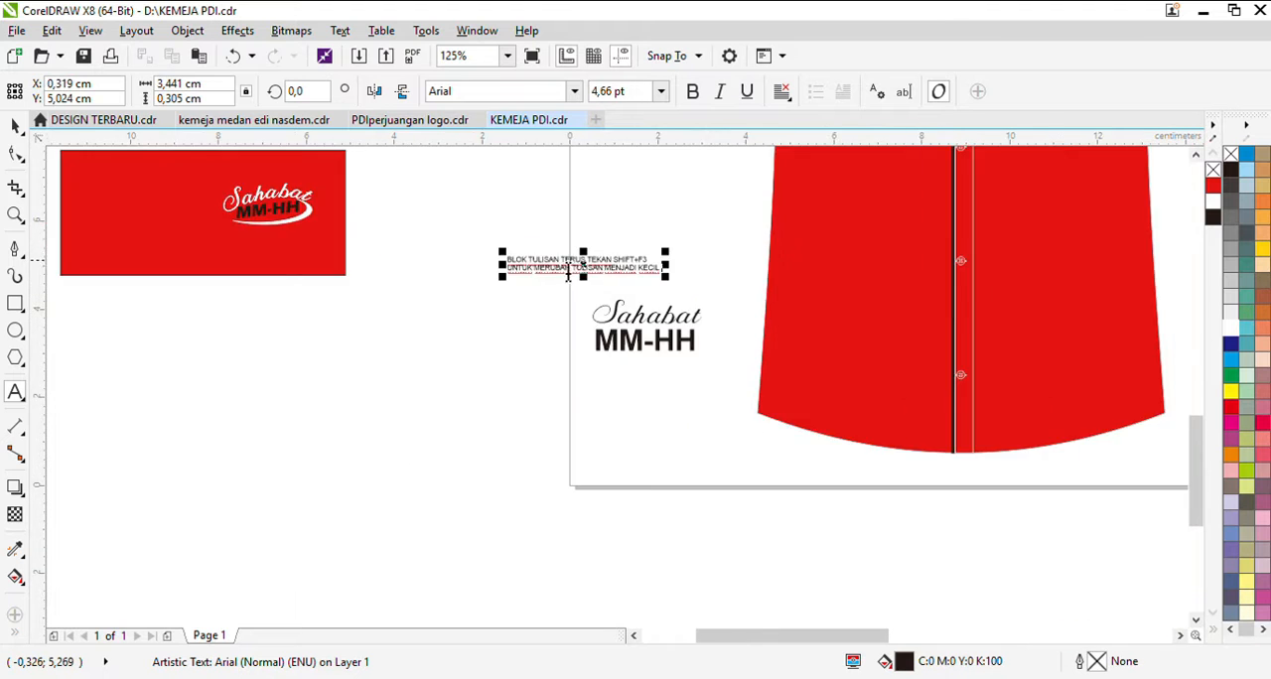
Step: Change the whole two-line note from uppercase to title case
{"action": "scroll", "coordinate": [561, 264], "scroll_direction": "up", "scroll_amount": 2}
{"action": "left_click", "coordinate": [15, 127]}
{"action": "double_click", "coordinate": [456, 308]}
{"action": "key", "text": "ctrl+a"}
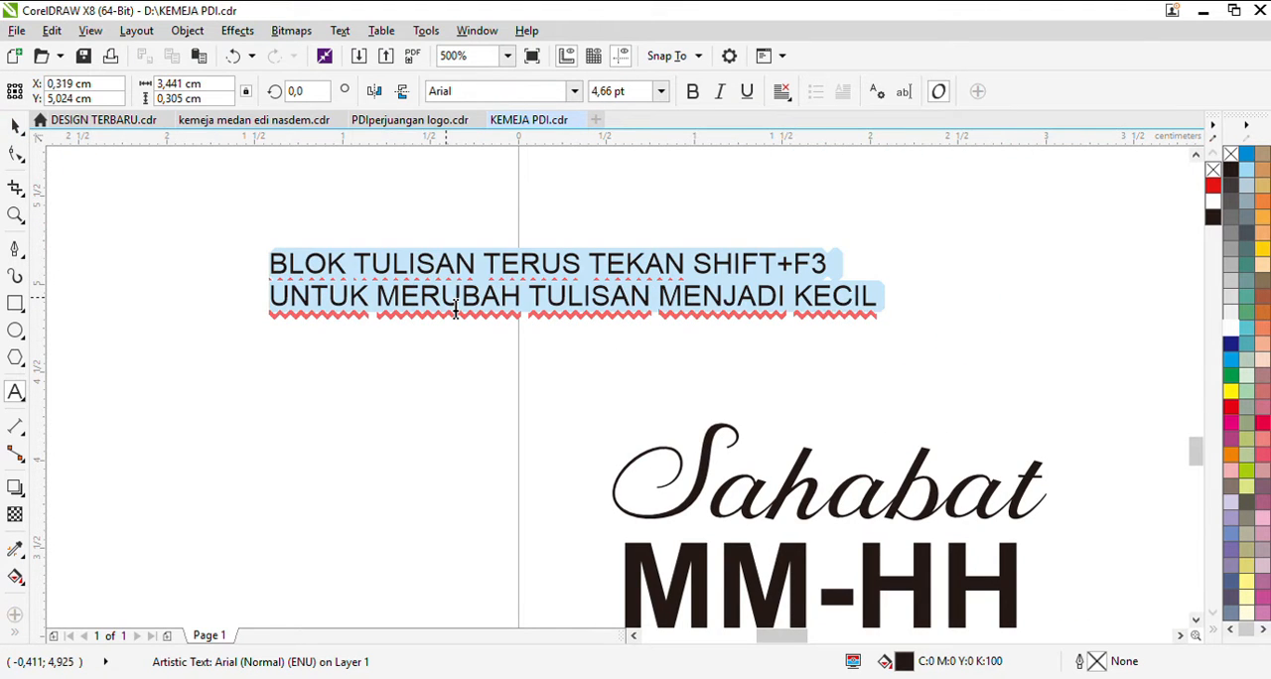
{"action": "key", "text": "shift+F2"}
{"action": "left_click", "coordinate": [466, 361]}
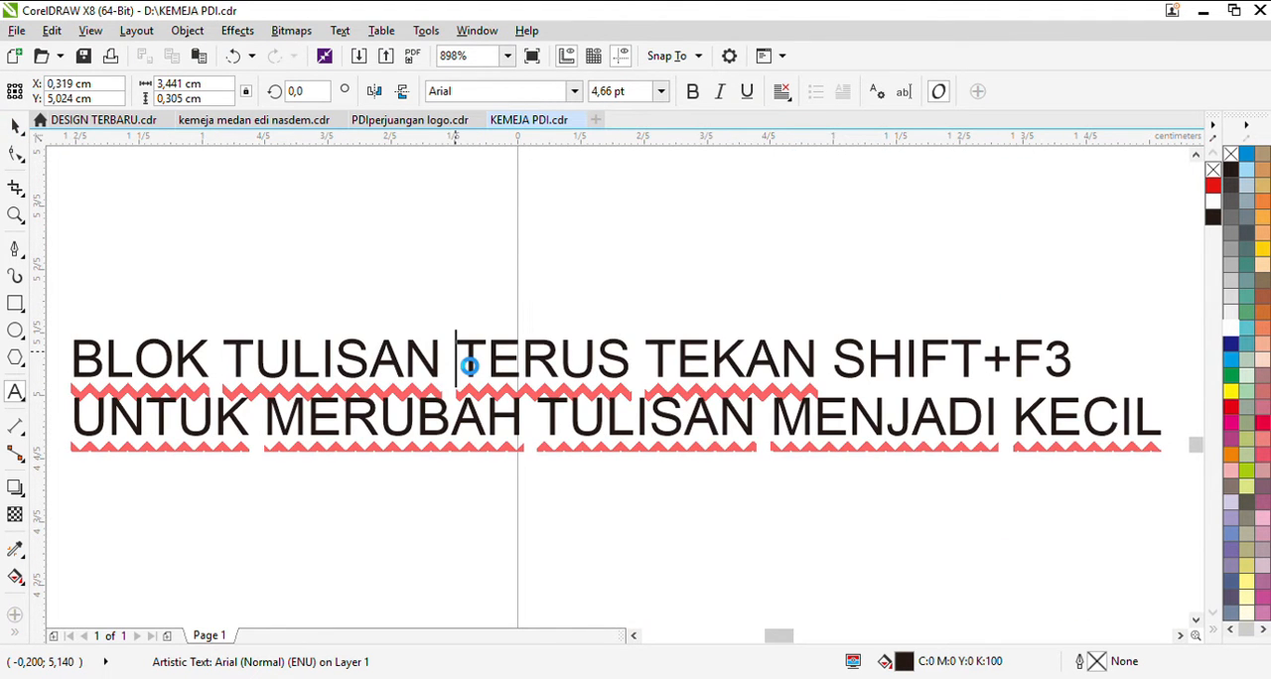
{"action": "key", "text": "ctrl+a"}
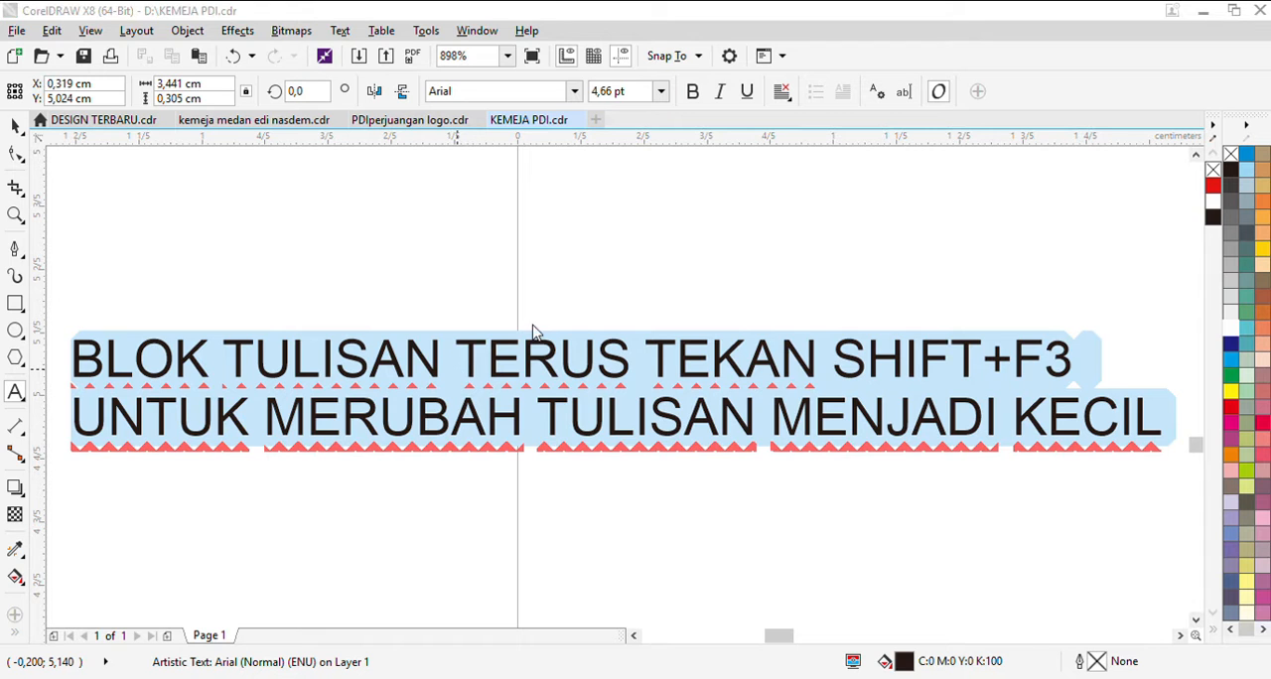
{"action": "key", "text": "shift+F3"}
{"action": "scroll", "coordinate": [542, 261], "scroll_direction": "down", "scroll_amount": 4}
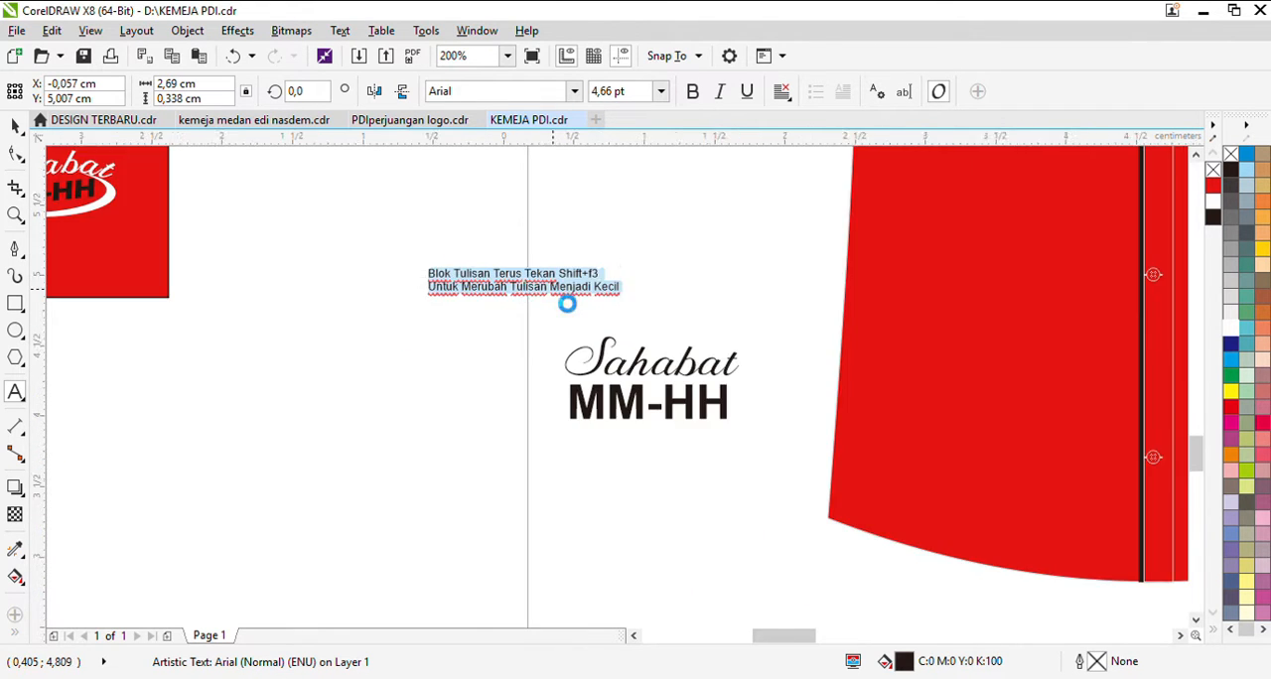
{"action": "scroll", "coordinate": [567, 301], "scroll_direction": "up", "scroll_amount": 4}
{"action": "scroll", "coordinate": [459, 256], "scroll_direction": "down", "scroll_amount": 1}
Step: Preview other fonts on the Sahabat text and keep Behind Script
{"action": "left_click", "coordinate": [605, 416]}
{"action": "left_click", "coordinate": [575, 92]}
{"action": "scroll", "coordinate": [588, 329], "scroll_direction": "down", "scroll_amount": 4}
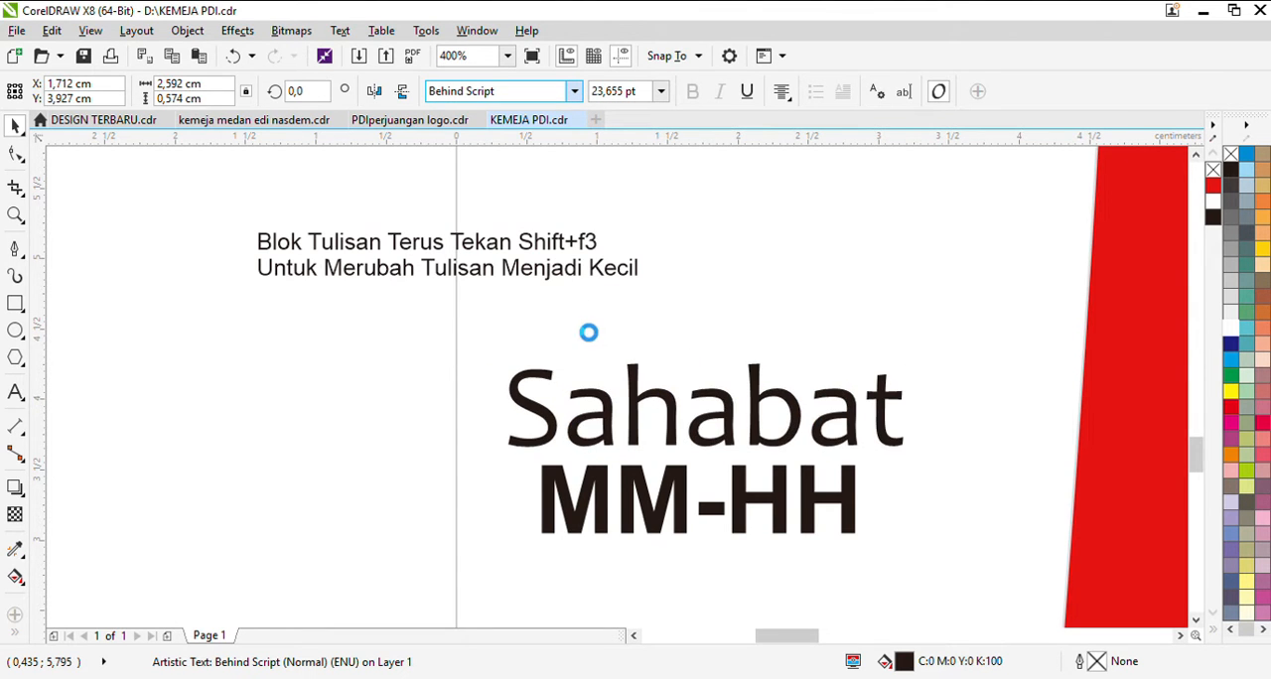
{"action": "left_click", "coordinate": [578, 159]}
{"action": "scroll", "coordinate": [381, 303], "scroll_direction": "down", "scroll_amount": 2}
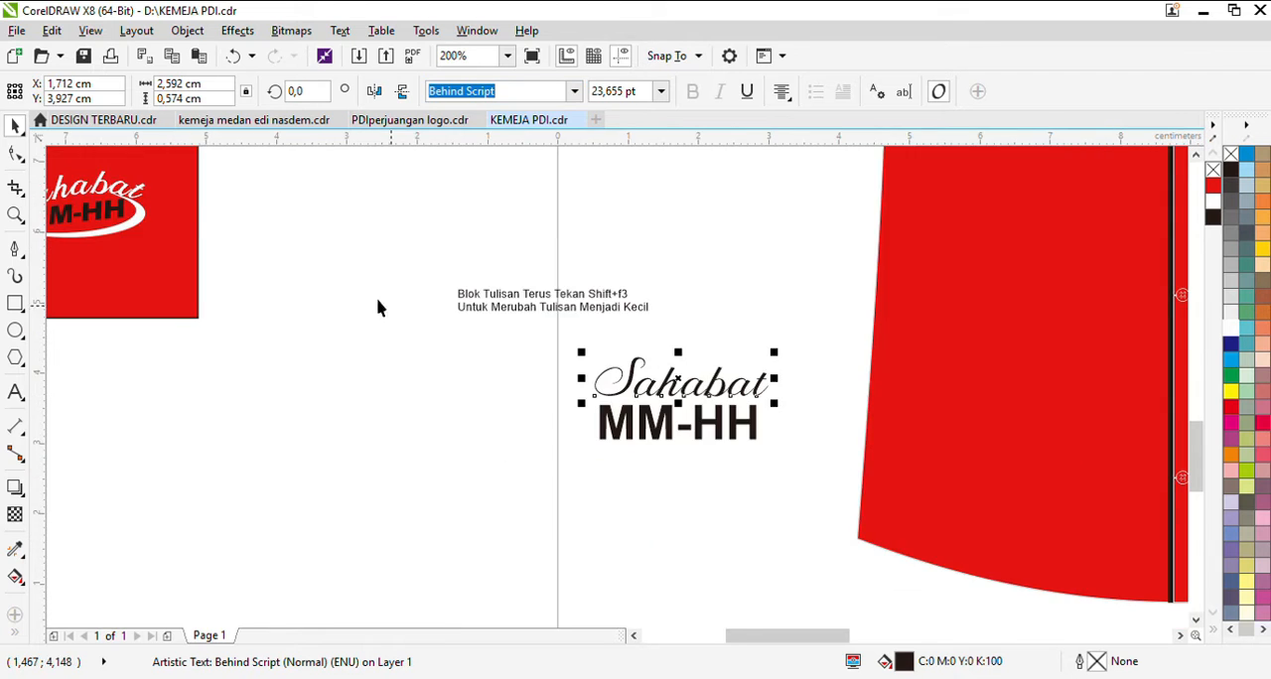
Step: Thicken the Sahabat text with a black hairline outline
{"action": "scroll", "coordinate": [386, 367], "scroll_direction": "up", "scroll_amount": 1}
{"action": "scroll", "coordinate": [782, 402], "scroll_direction": "up", "scroll_amount": 2}
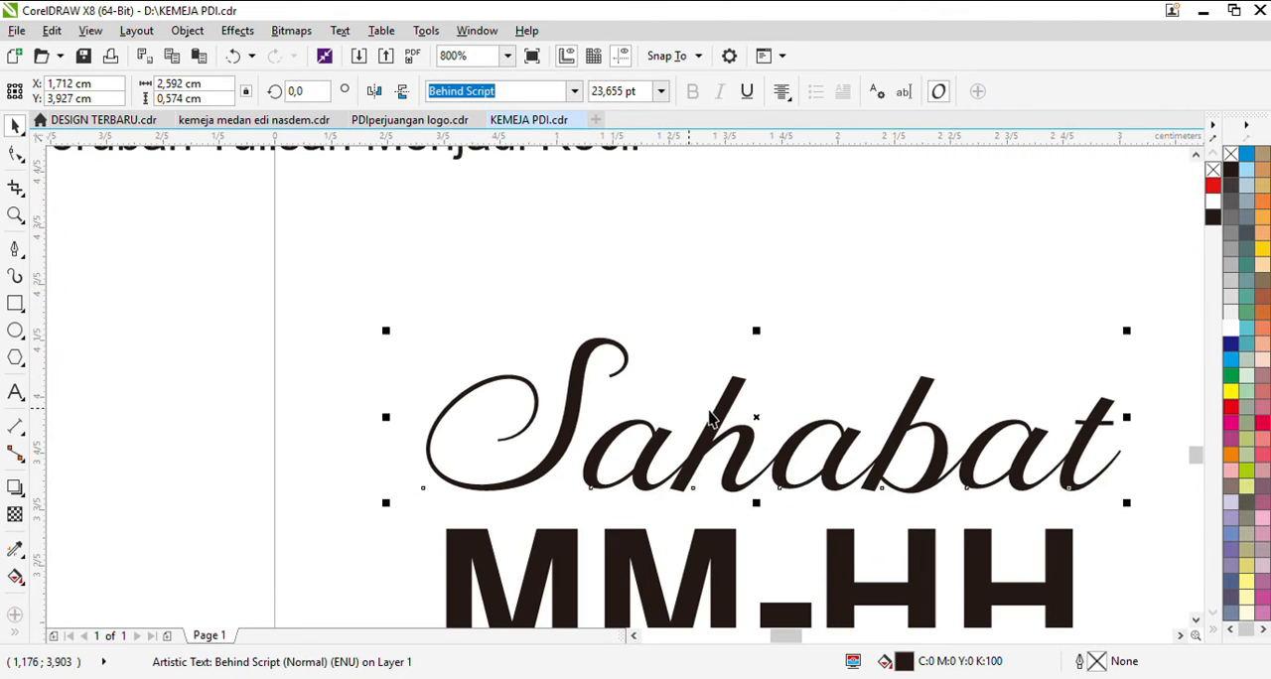
{"action": "right_click", "coordinate": [1230, 174]}
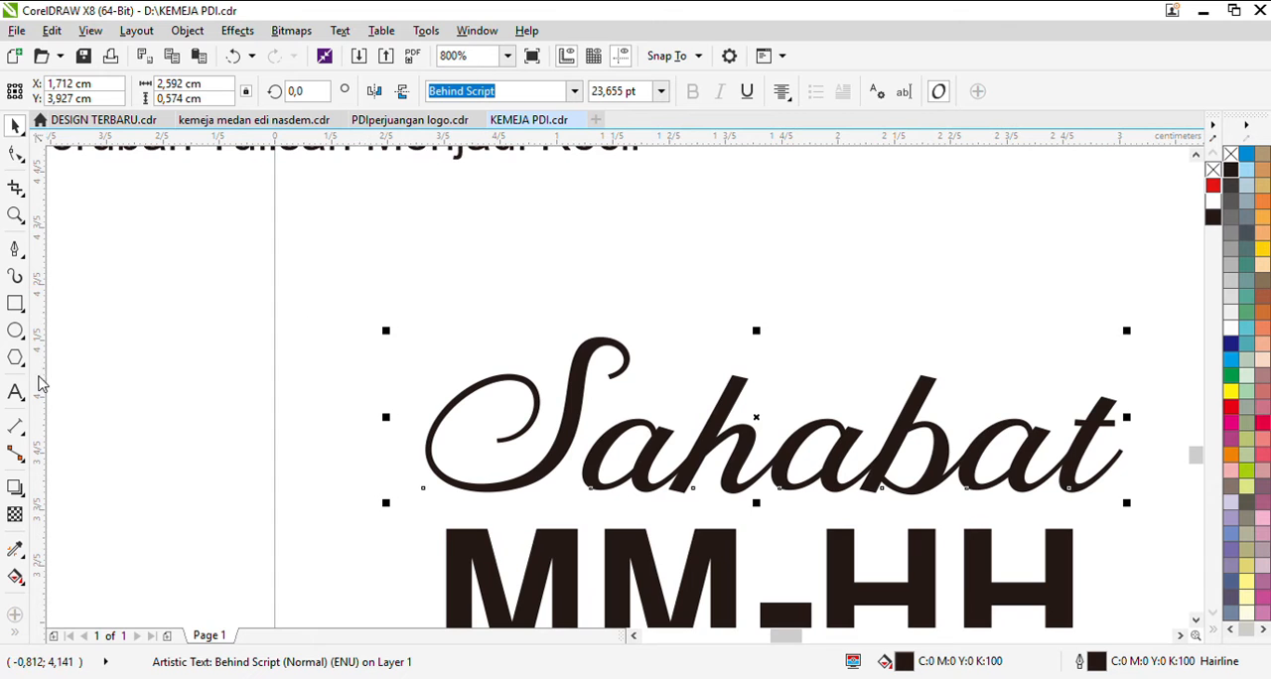
Step: Duplicate the note below the original and replace its text with "untuk memperr tebal font klik kanan di warna"
{"action": "scroll", "coordinate": [363, 417], "scroll_direction": "down", "scroll_amount": 1}
{"action": "left_click_drag", "start_coordinate": [359, 278], "coordinate": [593, 344]}
{"action": "right_click", "coordinate": [593, 343]}
{"action": "key", "text": "F8"}
{"action": "key", "text": "ctrl+a"}
{"action": "type", "text": "untuk"}
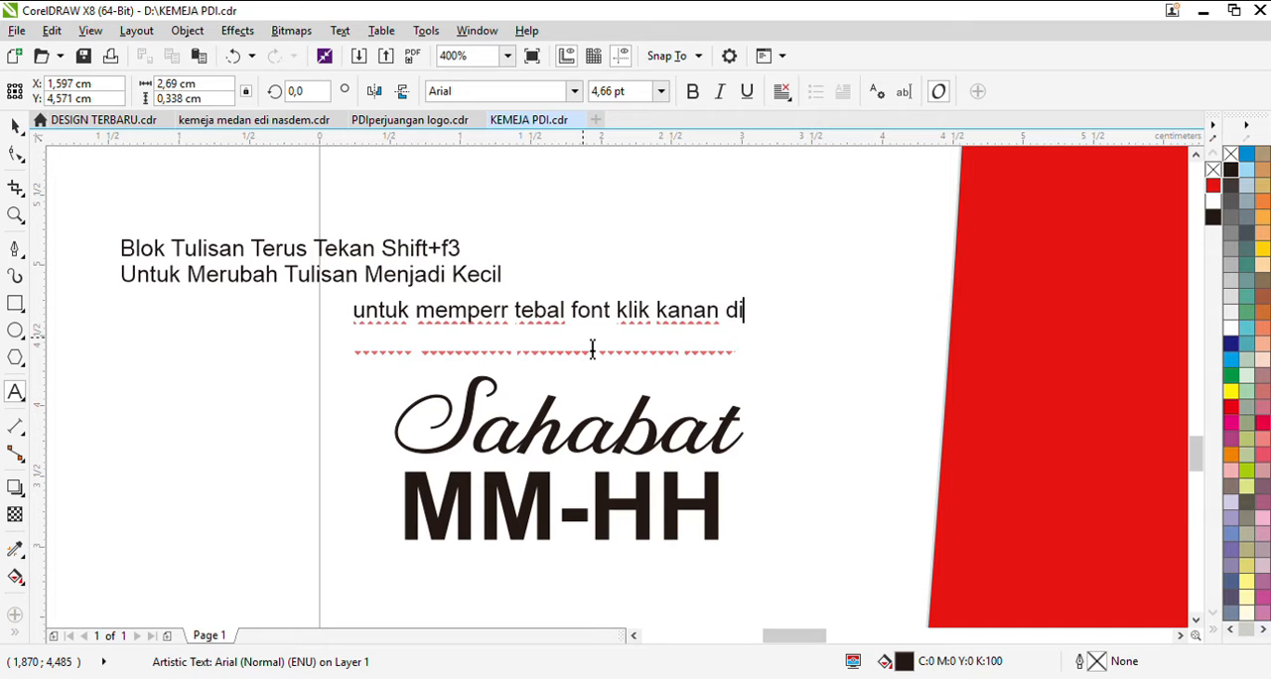
Step: Shift the new one-line note to the left so it sits beneath the two-line note
{"action": "left_click", "coordinate": [15, 126]}
{"action": "left_click", "coordinate": [681, 319]}
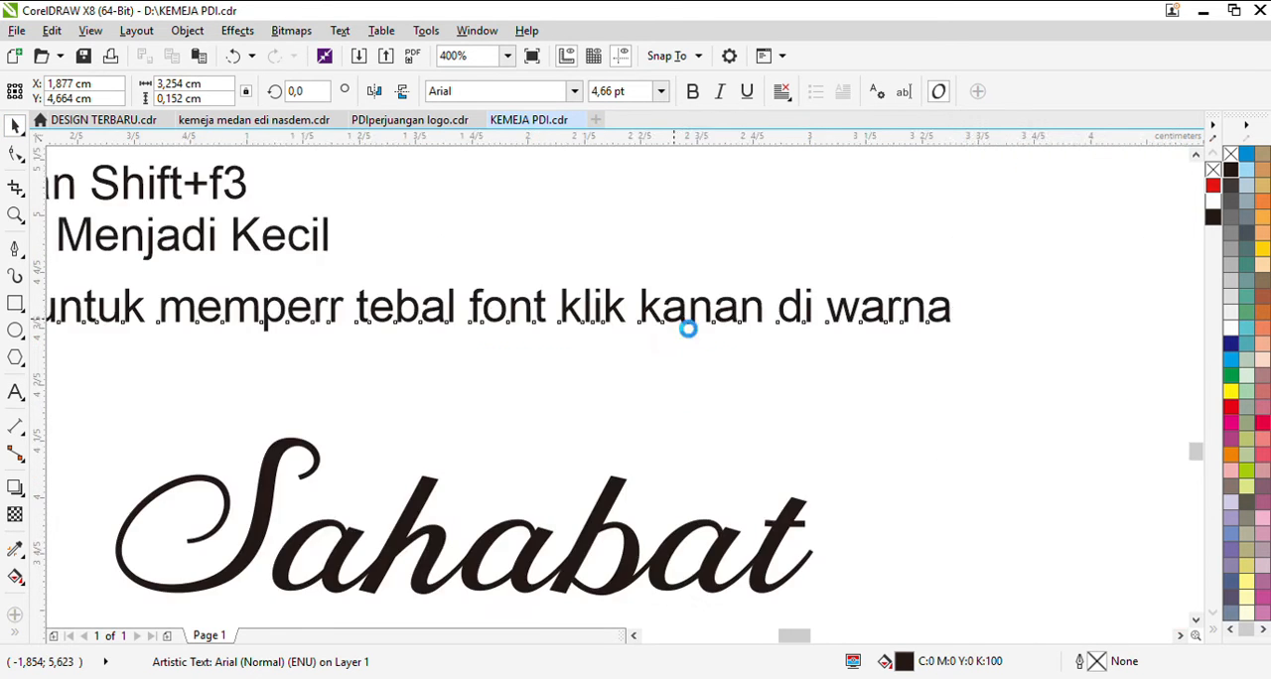
{"action": "left_click", "coordinate": [712, 357]}
{"action": "left_click_drag", "start_coordinate": [681, 320], "coordinate": [368, 318]}
{"action": "left_click", "coordinate": [633, 397]}
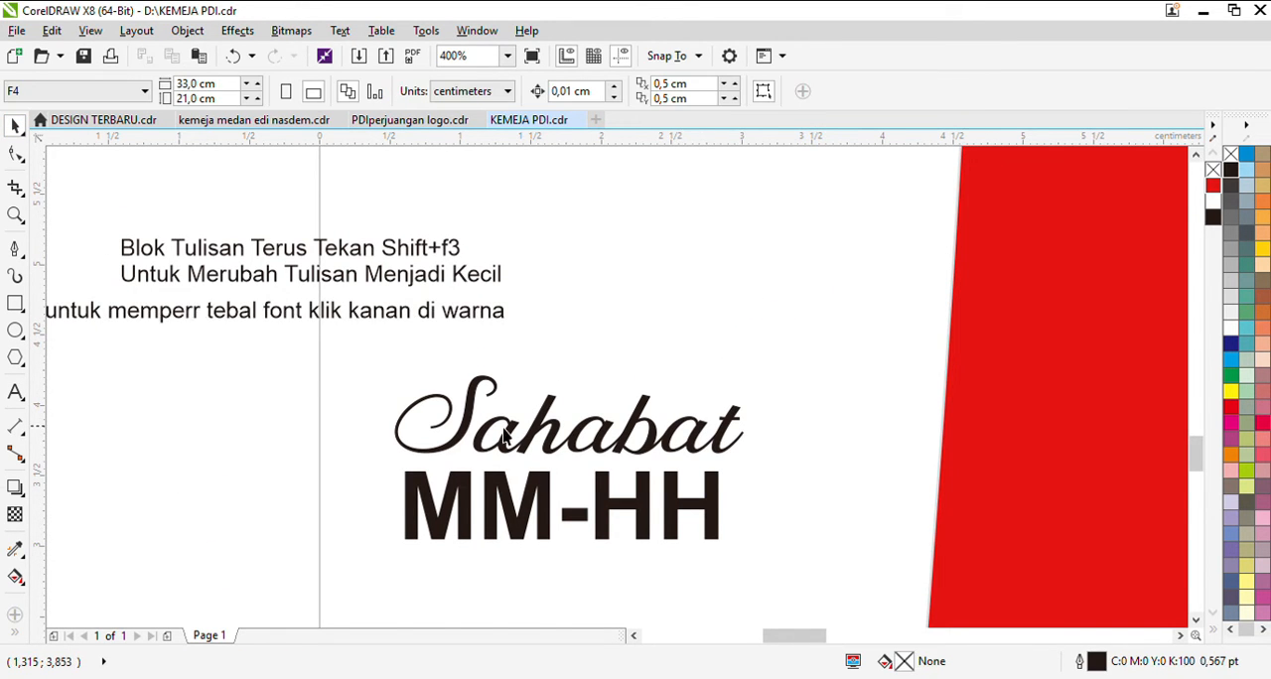
Step: Move the Sahabat text slightly left, to about X 1.41 cm
{"action": "scroll", "coordinate": [530, 425], "scroll_direction": "up", "scroll_amount": 1}
{"action": "left_click", "coordinate": [429, 444]}
{"action": "key", "text": "F3"}
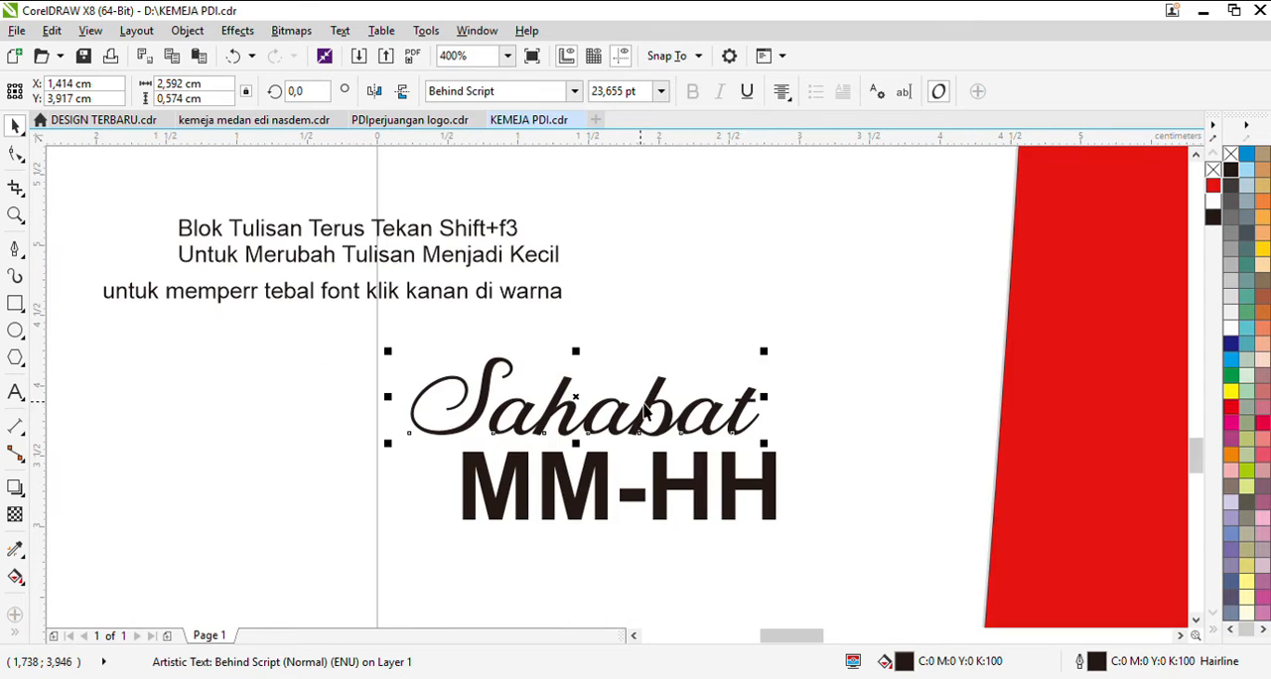
Step: Draw an ellipse about 3.2 cm wide around MM-HH and rotate it counter-clockwise by about 11 degrees
{"action": "left_click", "coordinate": [15, 331]}
{"action": "left_click_drag", "start_coordinate": [377, 403], "coordinate": [879, 568]}
{"action": "left_click", "coordinate": [12, 129]}
{"action": "left_click", "coordinate": [702, 556]}
{"action": "left_click", "coordinate": [802, 309]}
Step: Fit the Sahabat text to the ellipse so it curves along the upper edge
{"action": "left_click", "coordinate": [511, 365]}
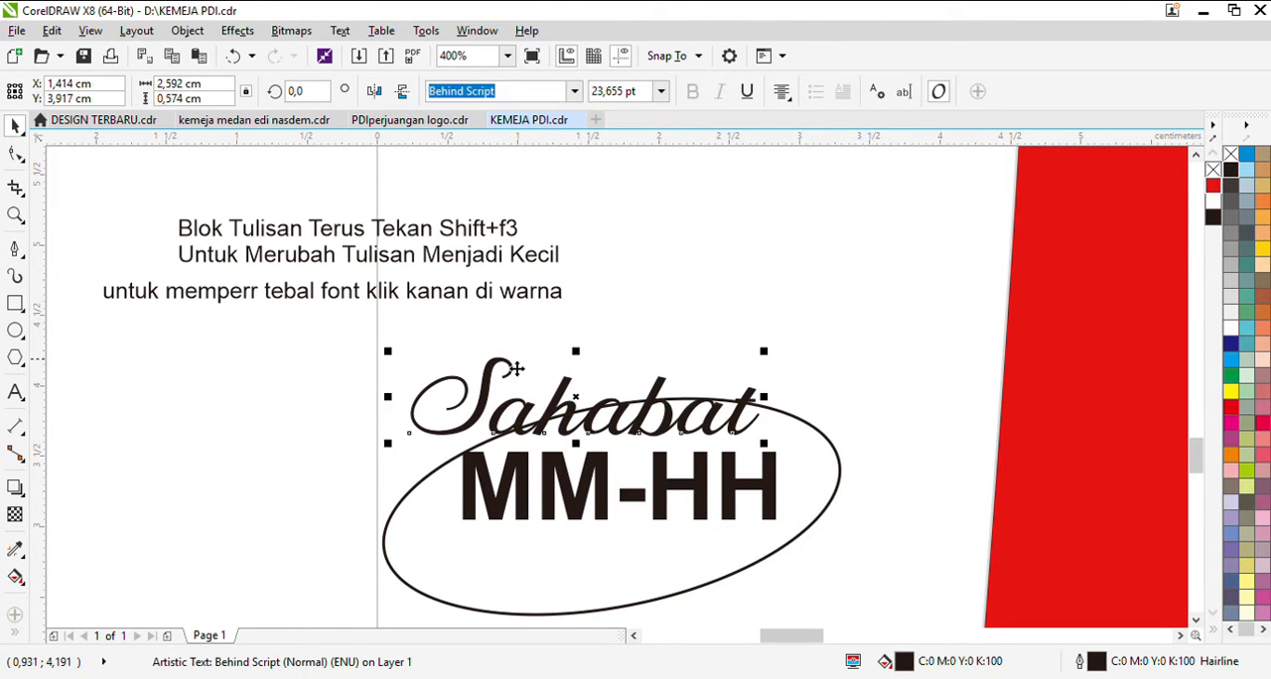
{"action": "left_click", "coordinate": [599, 594], "text": "shift"}
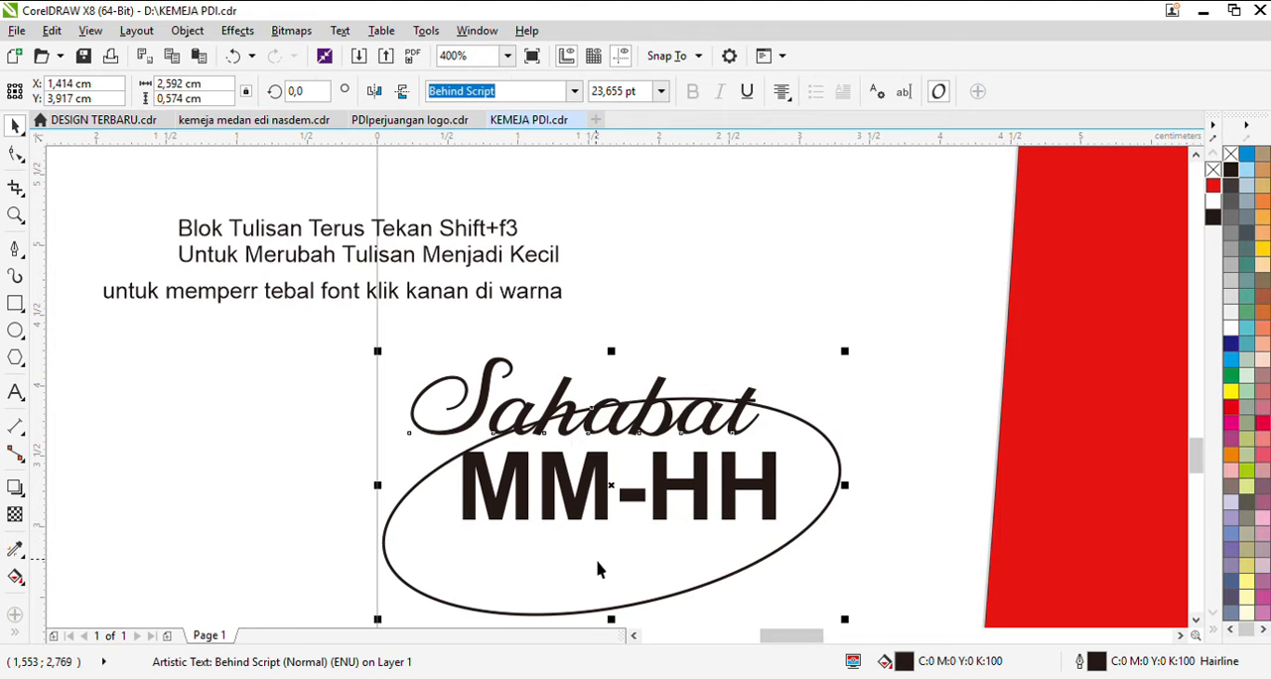
{"action": "left_click", "coordinate": [375, 343]}
{"action": "left_click_drag", "start_coordinate": [562, 403], "coordinate": [532, 429]}
{"action": "left_click", "coordinate": [674, 581]}
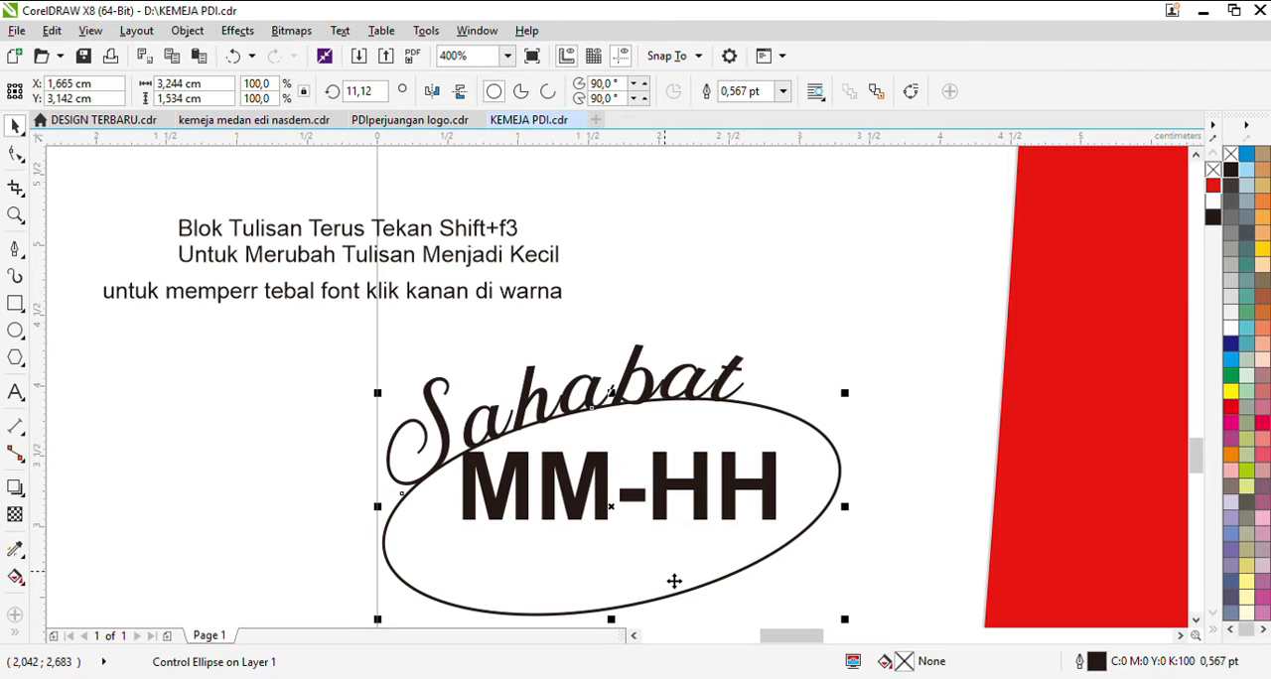
Step: Replace the text of the lower note with "tekan di lingkat dengan posisi tombol ctrl lalu klik dengan mose"
{"action": "double_click", "coordinate": [539, 298]}
{"action": "key", "text": "ctrl+a"}
{"action": "type", "text": "te"}
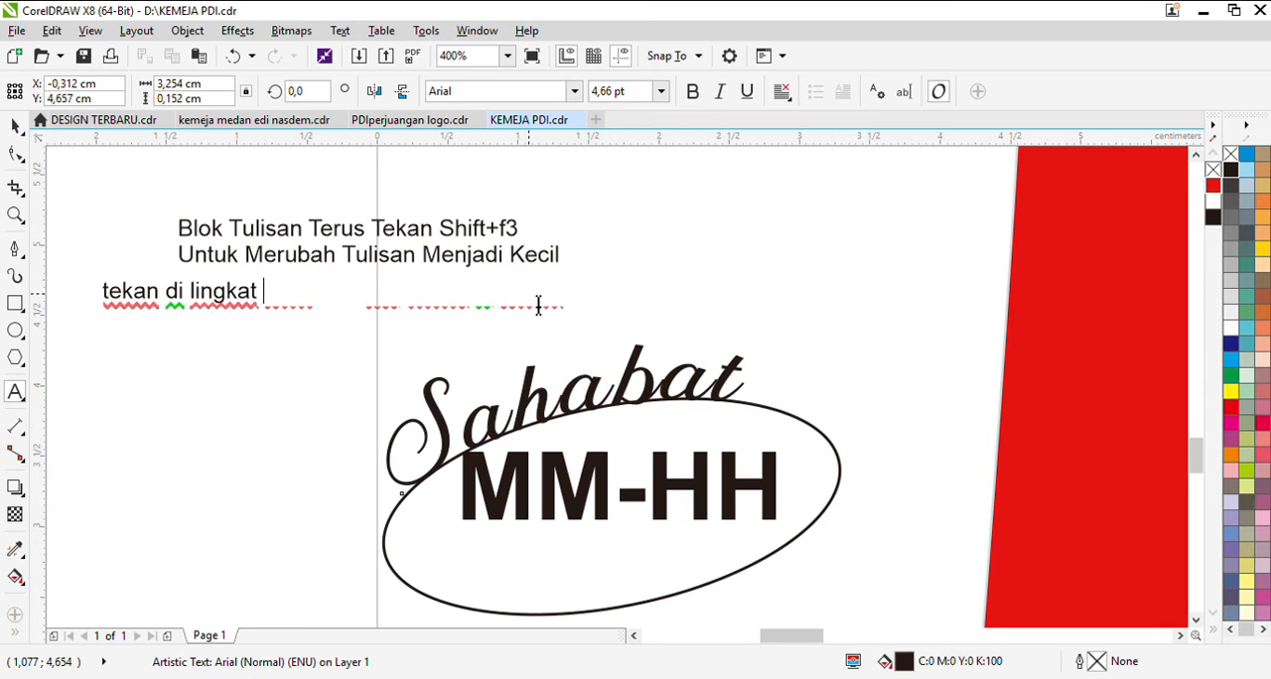
{"action": "type", "text": "kan di lingkat dengan "}
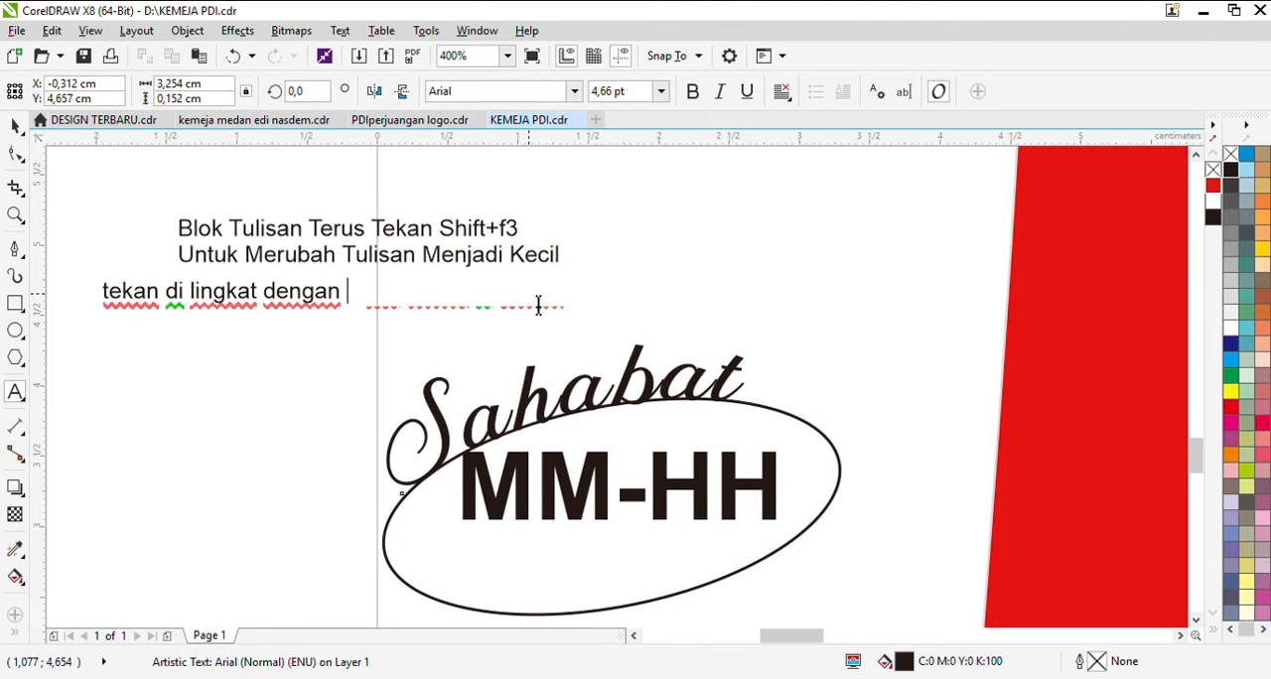
{"action": "type", "text": "posisi "}
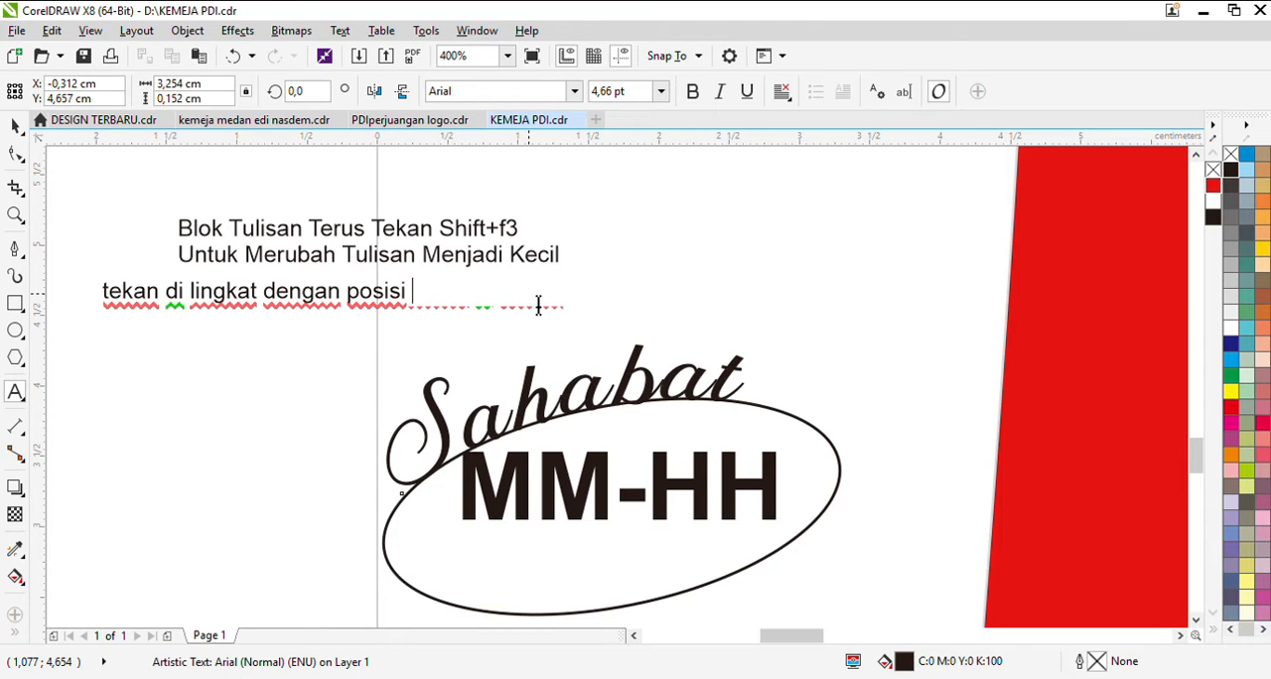
{"action": "type", "text": "ke"}
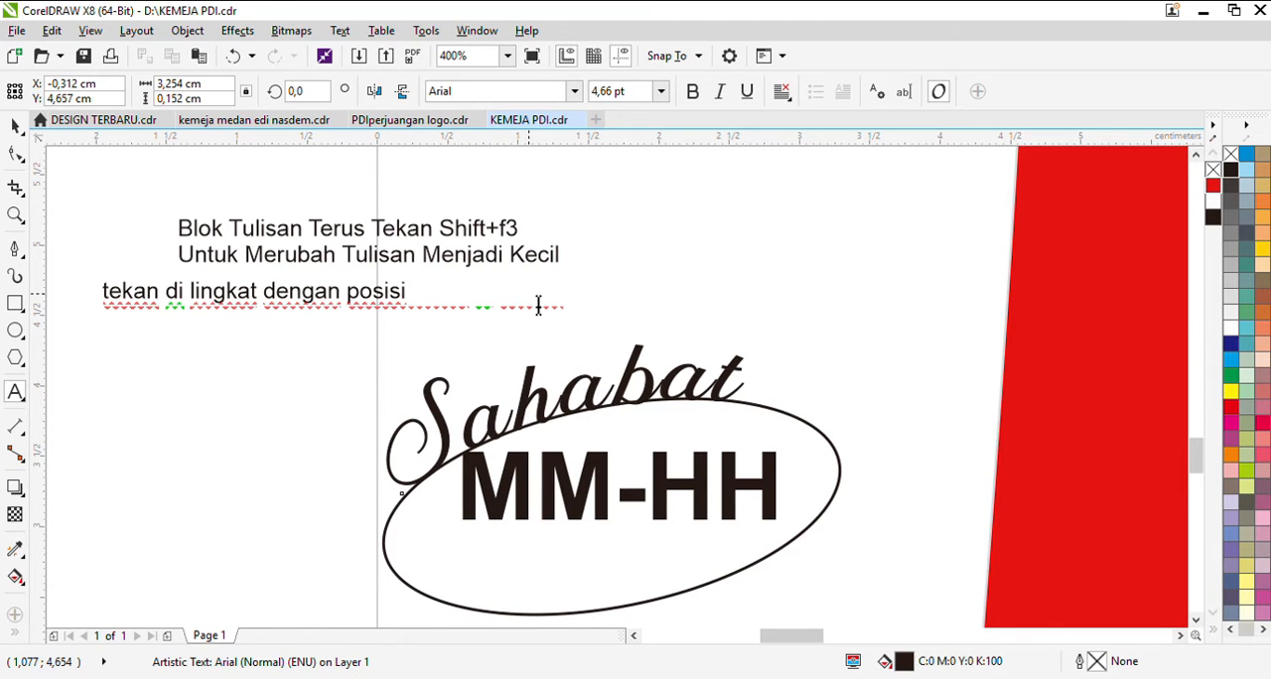
{"action": "type", "text": "mbol ctrl"}
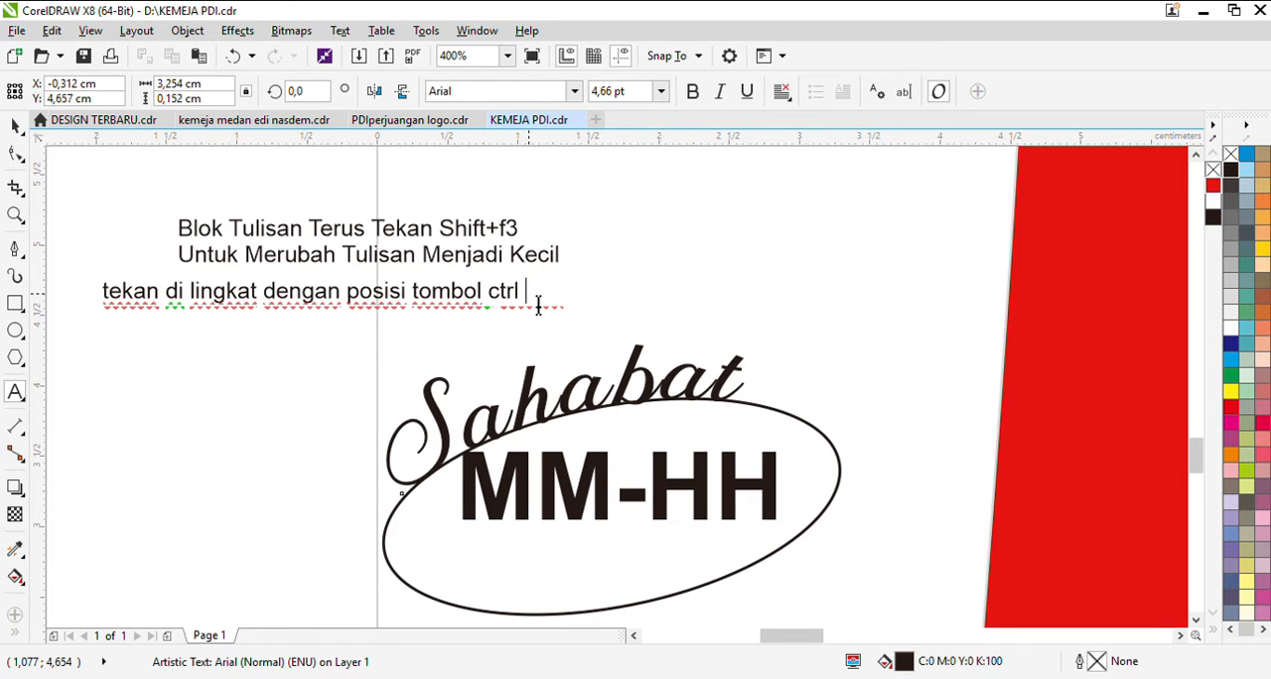
{"action": "type", "text": " lalu klik d"}
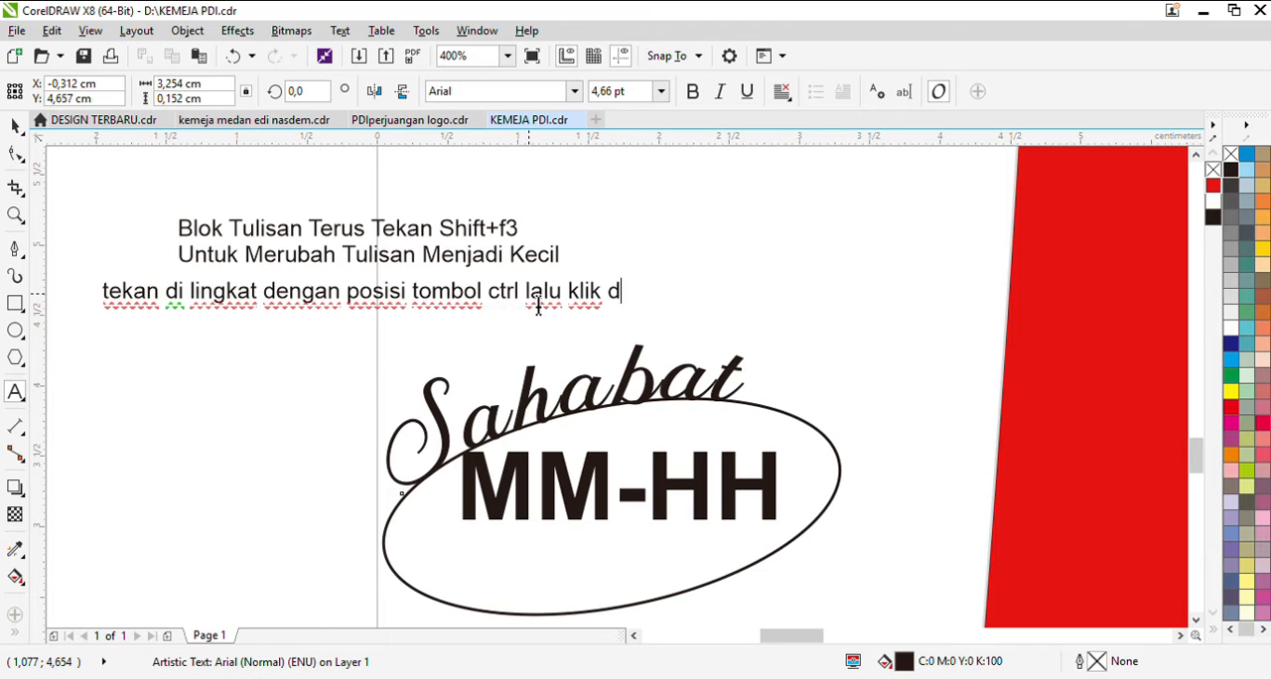
{"action": "type", "text": "engan mose"}
{"action": "key", "text": "ctrl+space"}
Step: Delete the ellipse under the curved Sahabat text and append "untuk hapus klik del" to the lower note
{"action": "left_click", "coordinate": [687, 586]}
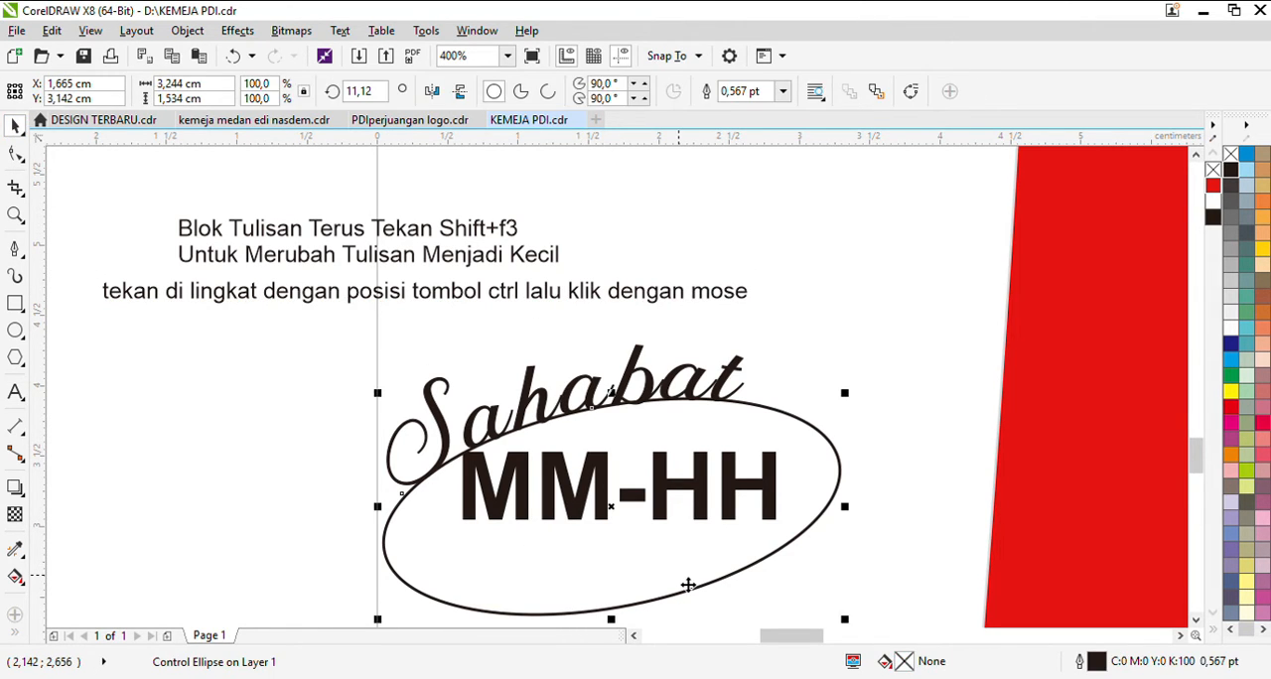
{"action": "key", "text": "Delete"}
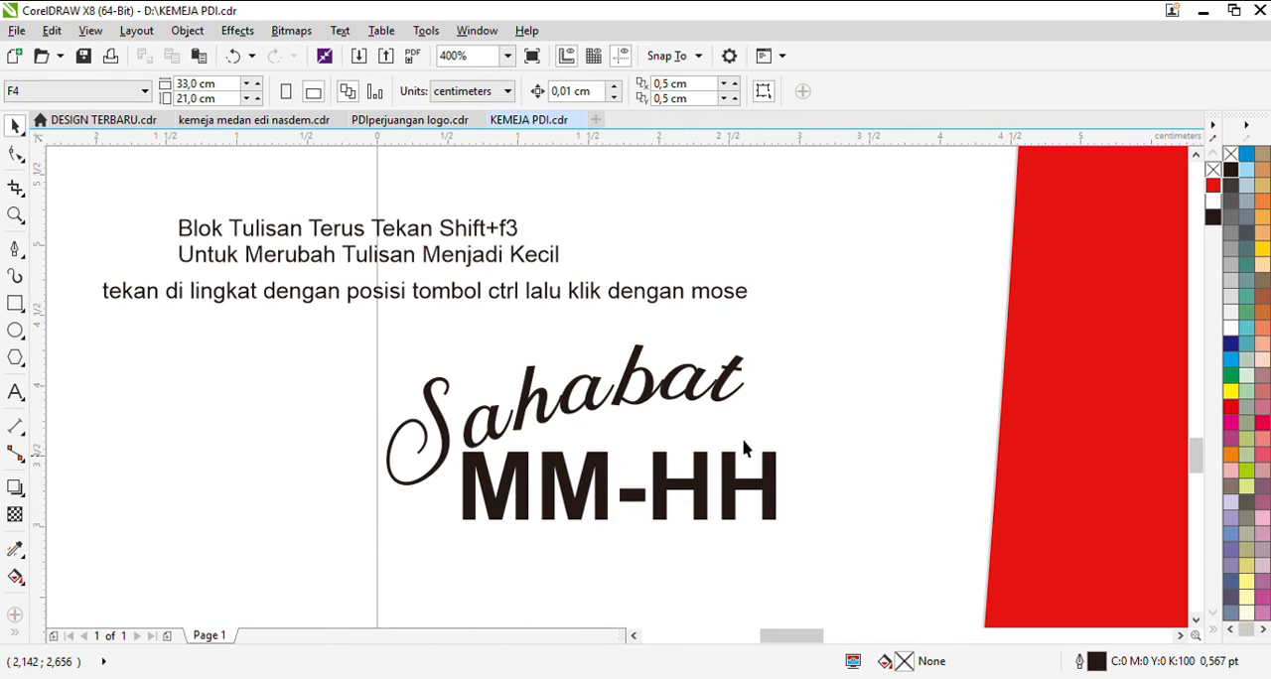
{"action": "double_click", "coordinate": [743, 292]}
{"action": "type", "text": "untuk hapus"}
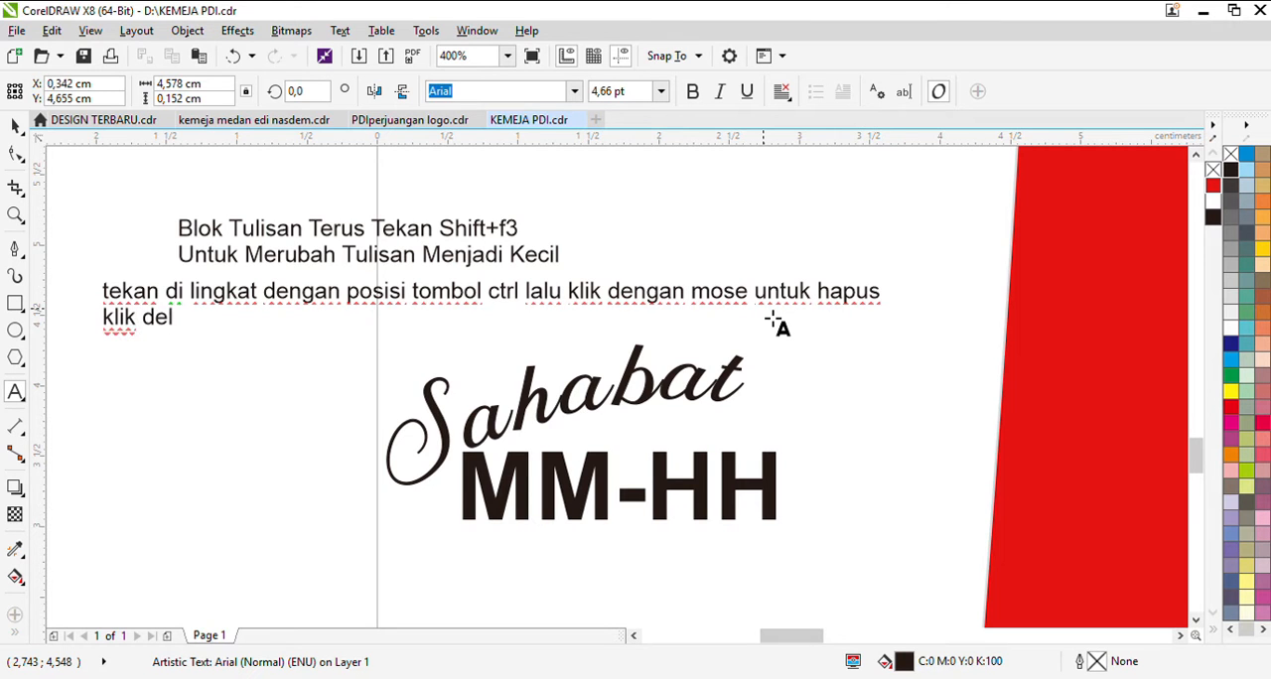
{"action": "left_click", "coordinate": [15, 126]}
Step: Nudge the MM-HH text slightly up and left, and skew it vertically so its right end rises
{"action": "left_click", "coordinate": [470, 433]}
{"action": "left_click", "coordinate": [491, 499]}
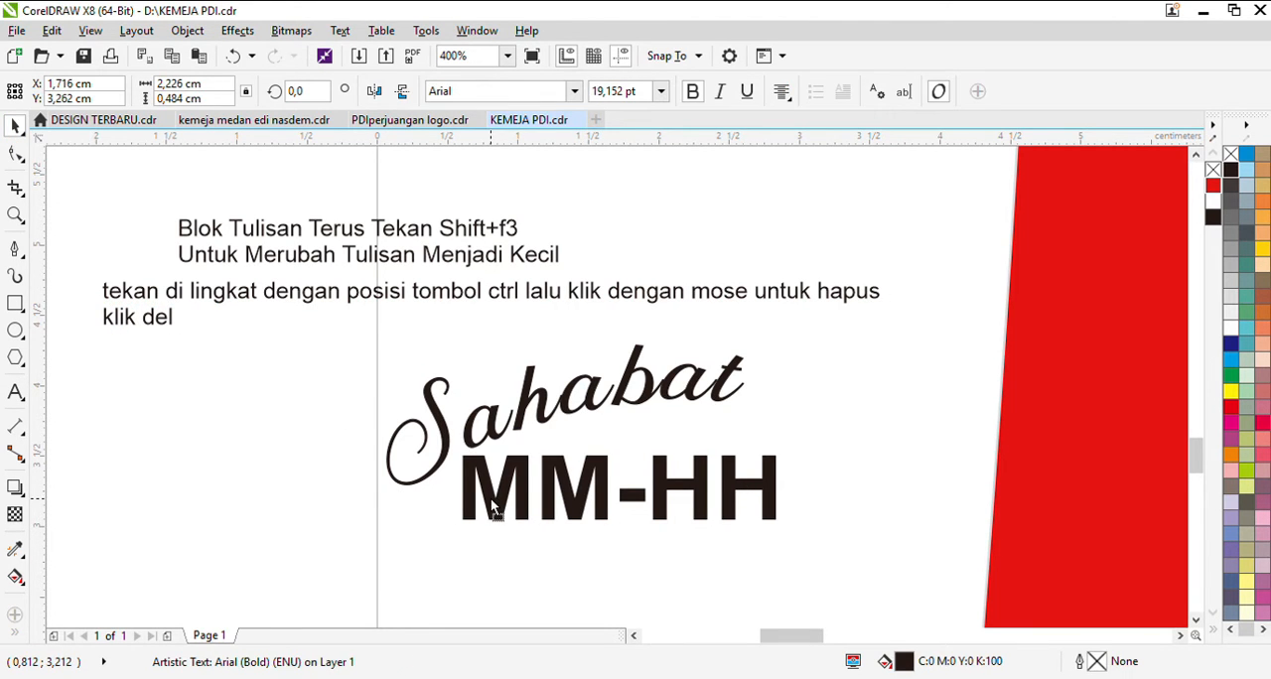
{"action": "left_click_drag", "start_coordinate": [492, 499], "coordinate": [490, 497]}
{"action": "left_click", "coordinate": [489, 497]}
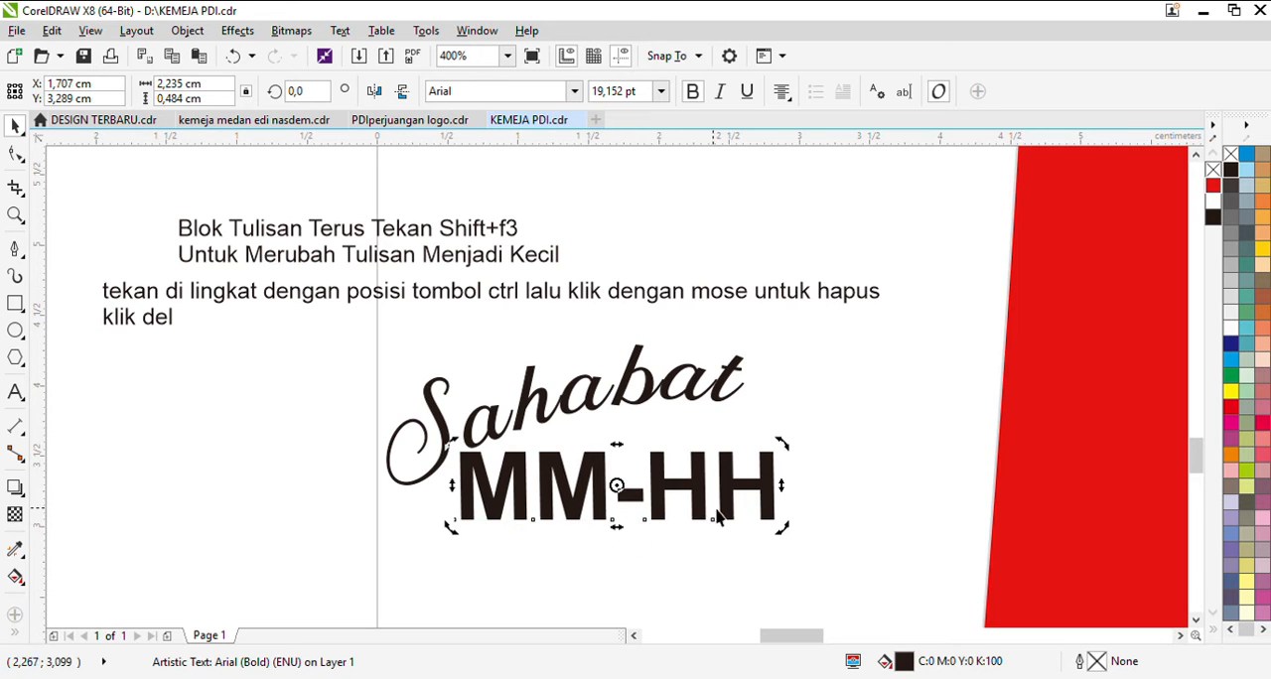
{"action": "left_click_drag", "start_coordinate": [782, 486], "coordinate": [783, 464]}
{"action": "left_click", "coordinate": [744, 545]}
Step: Draw an ellipse about 3.5 cm wide and 1.4 cm high around the logo and place a copy slightly up and left of it
{"action": "left_click", "coordinate": [15, 331]}
{"action": "left_click_drag", "start_coordinate": [317, 366], "coordinate": [826, 574]}
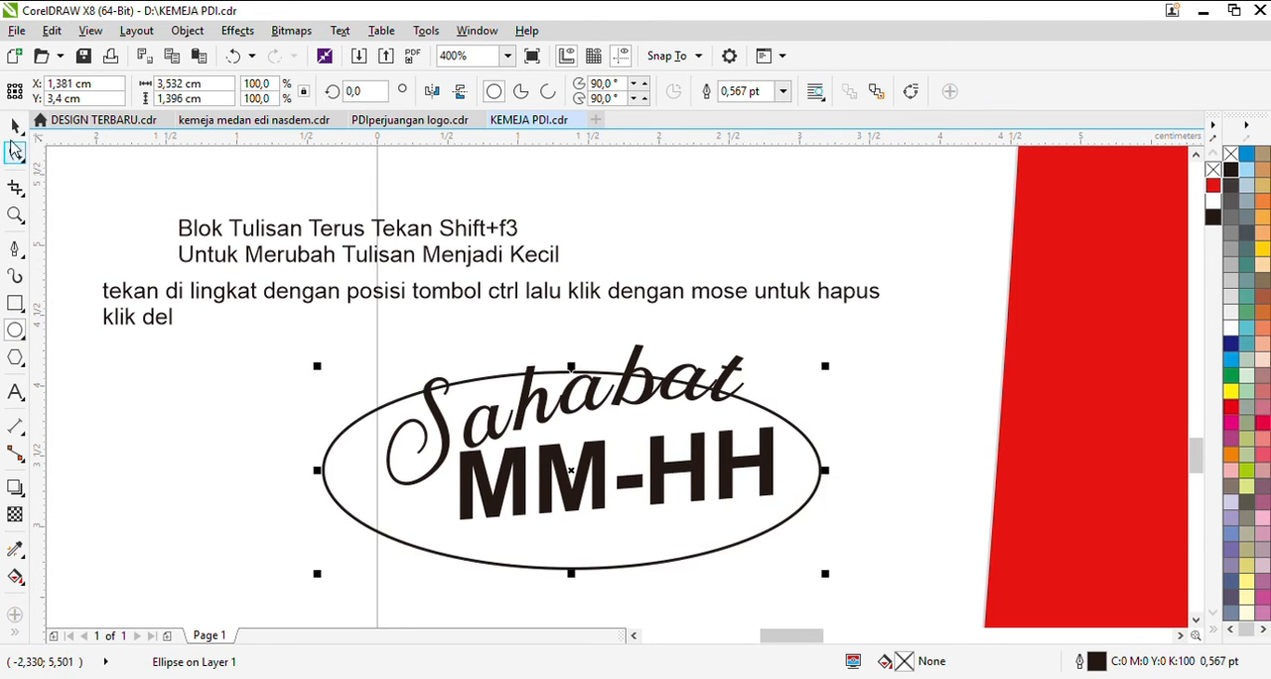
{"action": "left_click_drag", "start_coordinate": [451, 552], "coordinate": [418, 529]}
{"action": "key", "text": "ctrl+z"}
{"action": "left_click_drag", "start_coordinate": [515, 542], "coordinate": [495, 537]}
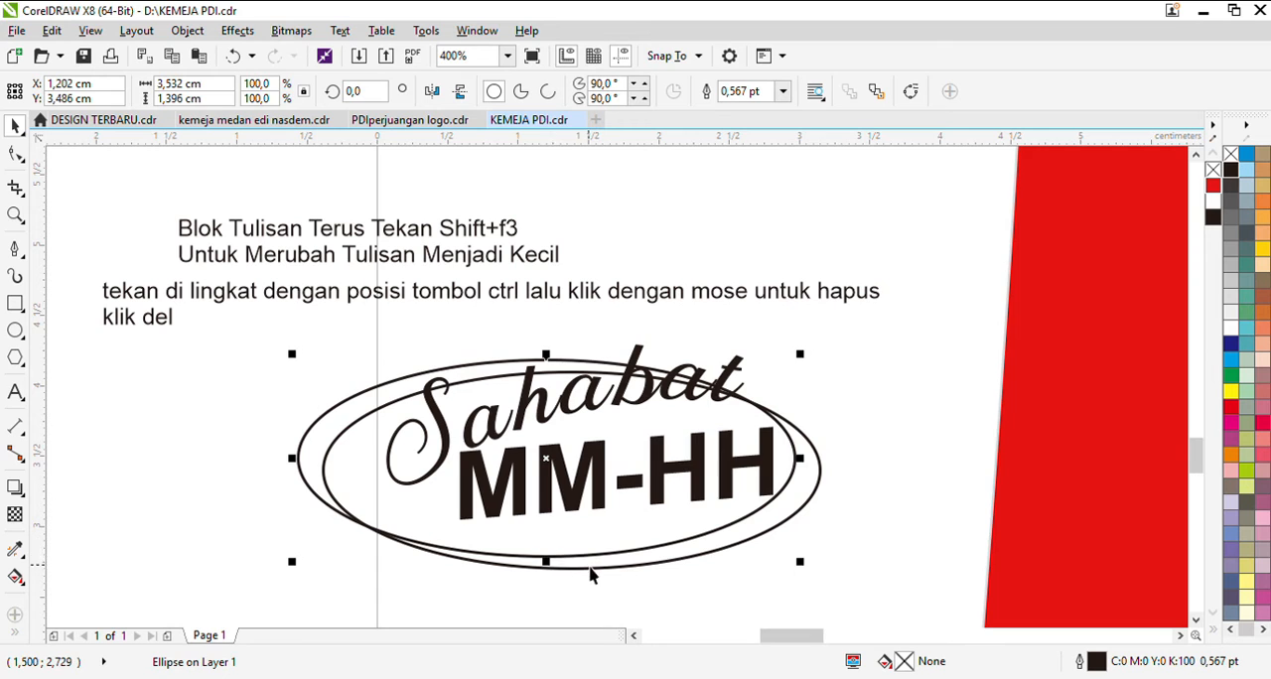
Step: Narrow the copied ellipse to about 95% of its width and intersect it with the original ellipse
{"action": "left_click_drag", "start_coordinate": [298, 467], "coordinate": [309, 461]}
{"action": "mouse_move", "coordinate": [800, 458]}
{"action": "left_mouse_down"}
{"action": "mouse_move", "coordinate": [817, 454]}
{"action": "mouse_move", "coordinate": [794, 465]}
{"action": "mouse_move", "coordinate": [809, 467]}
{"action": "mouse_move", "coordinate": [802, 477]}
{"action": "left_mouse_up"}
{"action": "left_click", "coordinate": [811, 491], "text": "shift"}
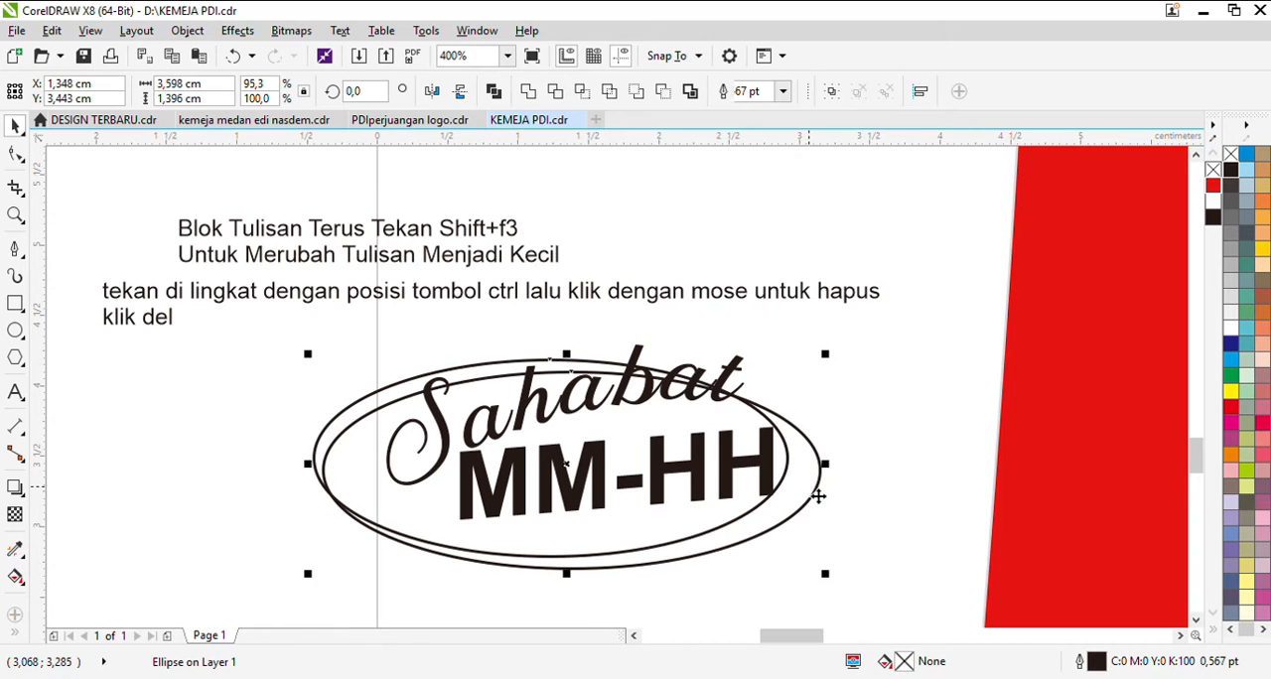
{"action": "left_click", "coordinate": [582, 92]}
Step: Replace the text of the upper note with "untuk kopy lingkaran klik anggkat terus lik kanan"
{"action": "left_click", "coordinate": [552, 292]}
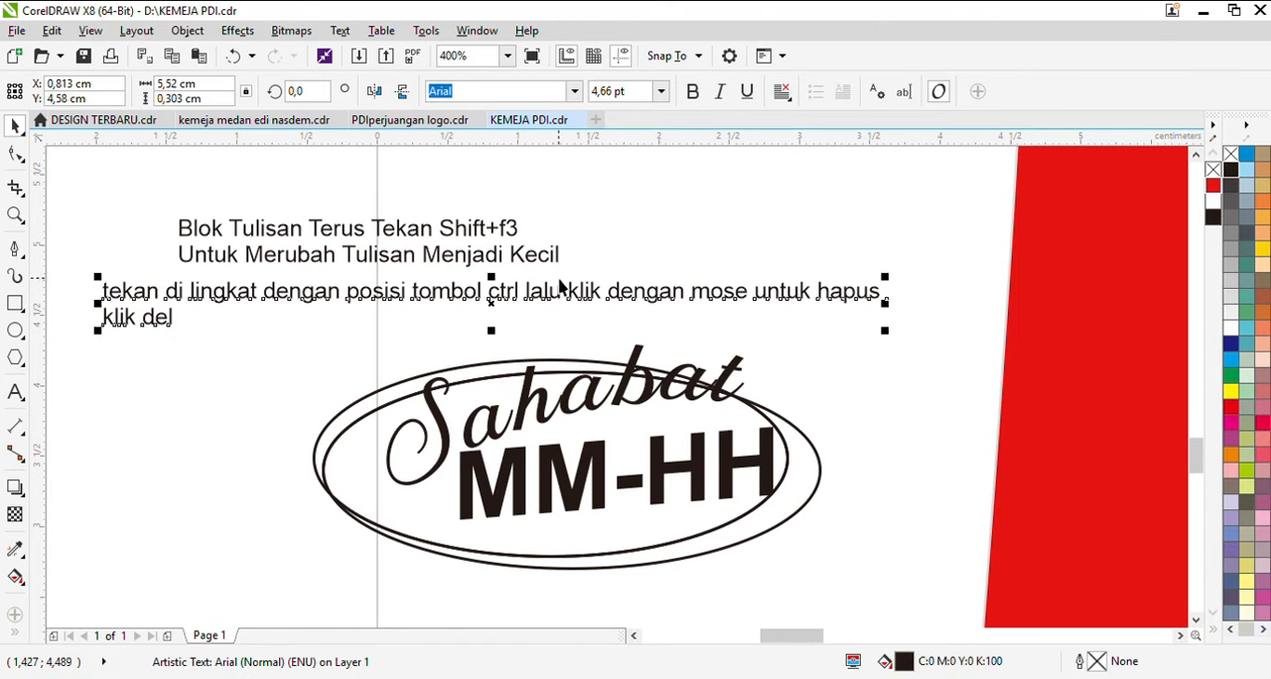
{"action": "double_click", "coordinate": [563, 266]}
{"action": "key", "text": "ctrl+a"}
{"action": "type", "text": "untuk kopy lingkaran kl"}
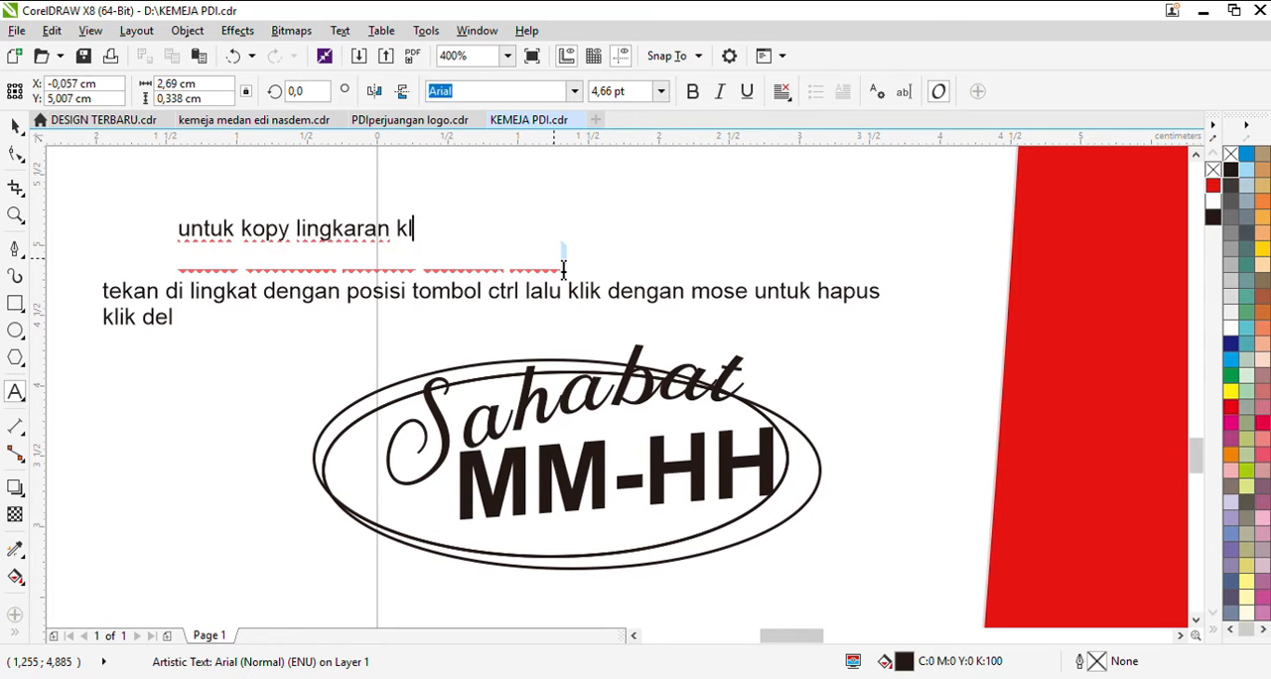
{"action": "type", "text": "ik an"}
{"action": "type", "text": "ggka"}
{"action": "key", "text": "BackSpace"}
{"action": "type", "text": "kat terus "}
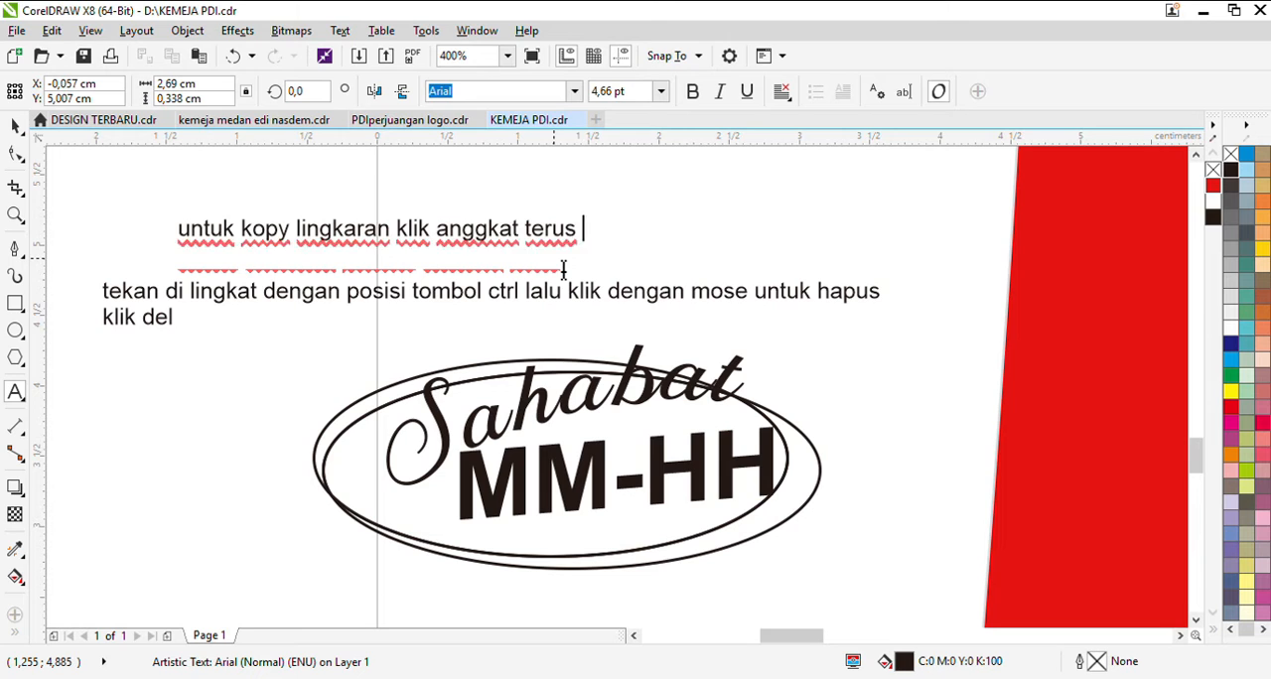
{"action": "type", "text": "lik kakan"}
{"action": "key", "text": "BackSpace"}
{"action": "key", "text": "BackSpace"}
{"action": "key", "text": "BackSpace"}
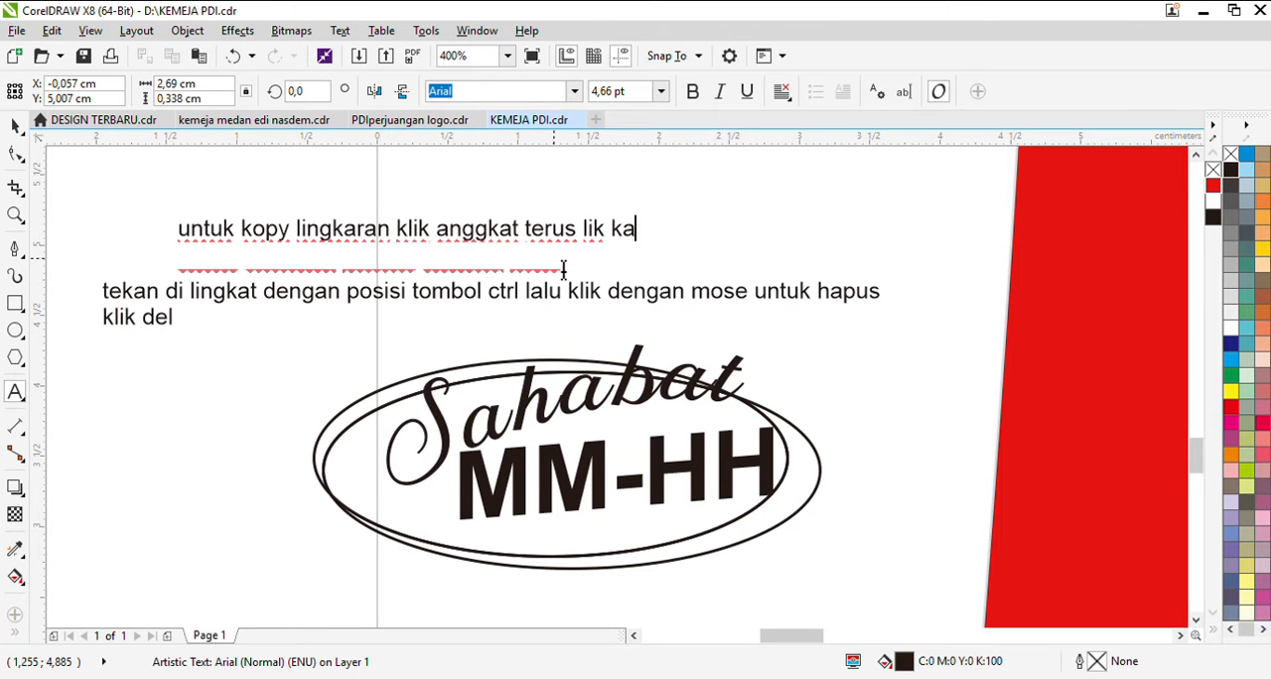
{"action": "left_click", "coordinate": [14, 125]}
Step: Delete the narrowed ellipse copy, keeping the original ellipse and the intersection curve
{"action": "left_click", "coordinate": [515, 475]}
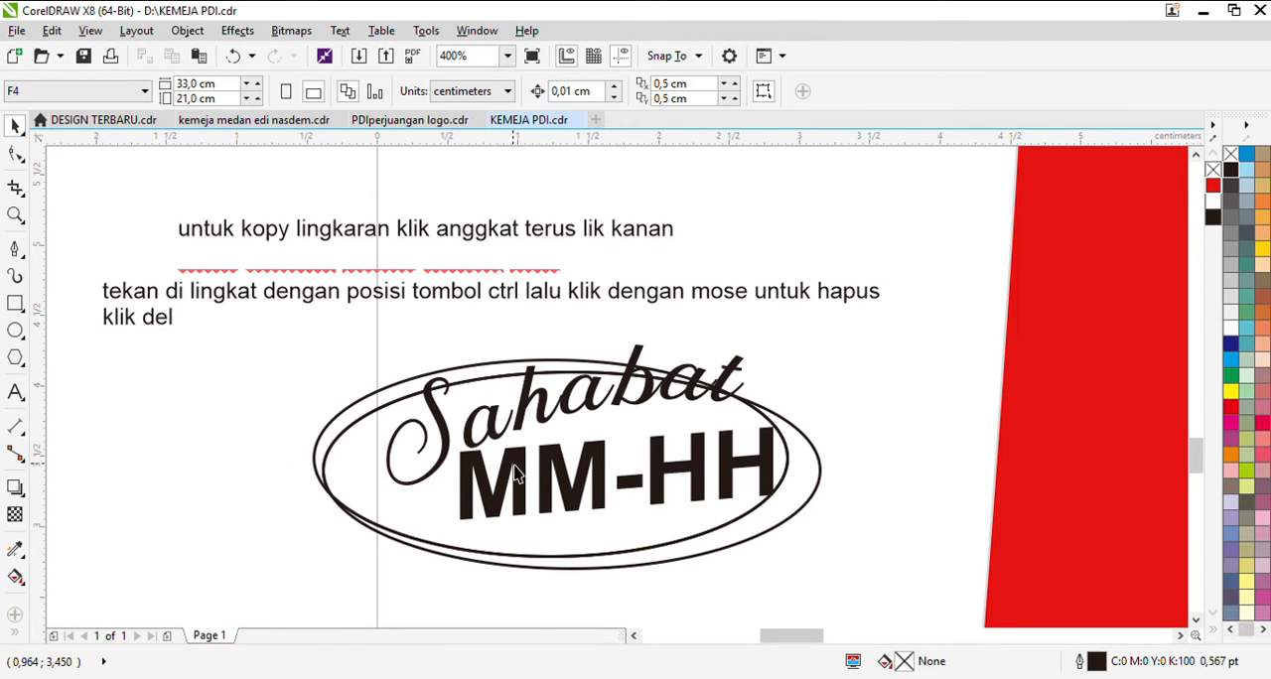
{"action": "left_click", "coordinate": [752, 513]}
{"action": "key", "text": "Delete"}
{"action": "left_click", "coordinate": [689, 534]}
{"action": "key", "text": "Delete"}
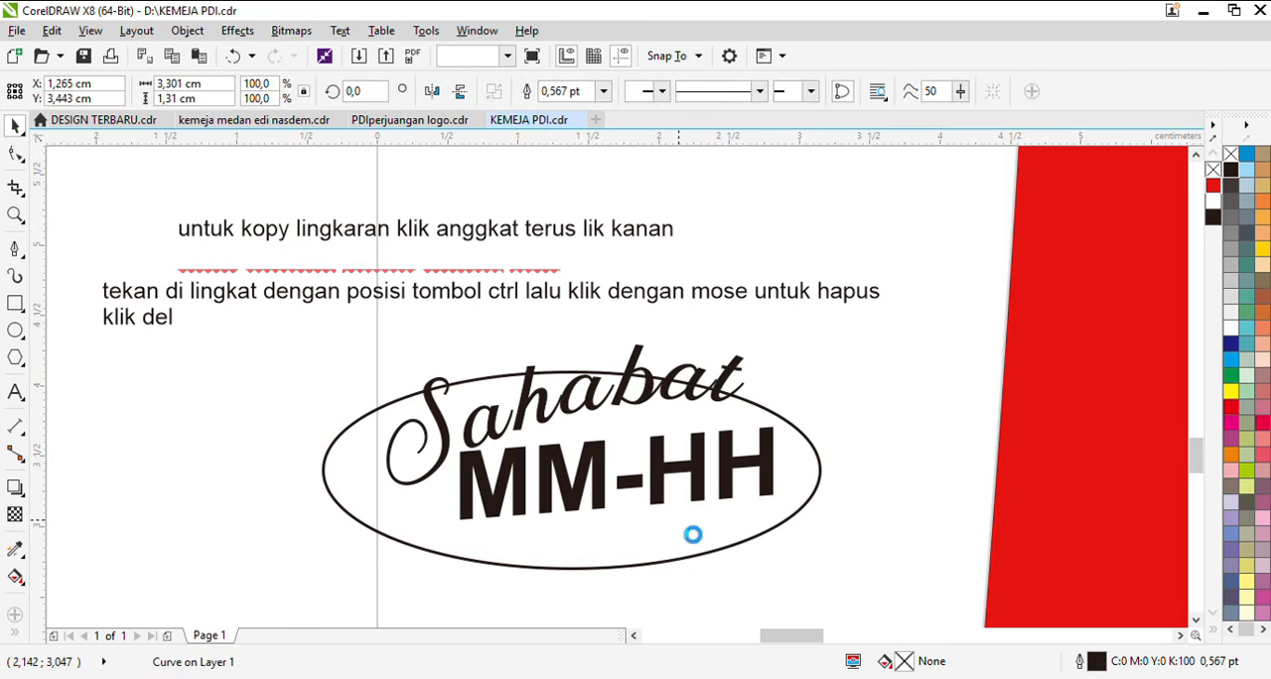
{"action": "key", "text": "ctrl+z"}
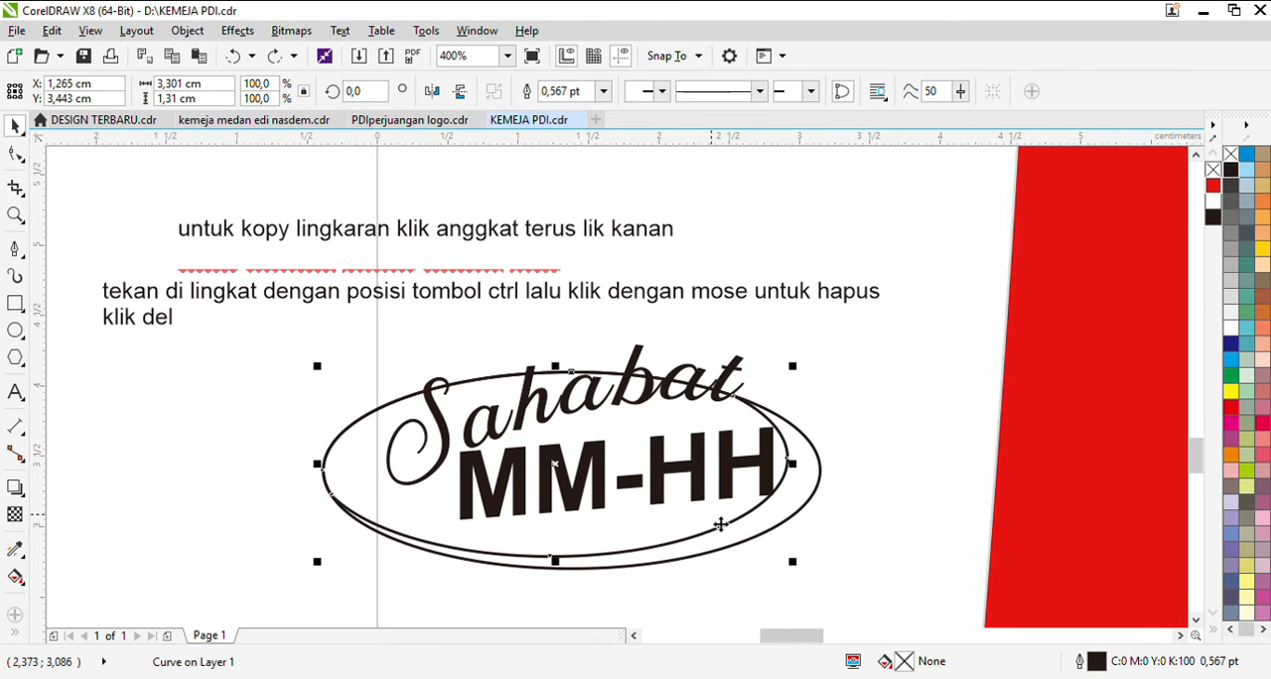
Step: Trim the original ellipse with the intersection curve and delete that curve, leaving a crescent around MM-HH
{"action": "left_click", "coordinate": [557, 93]}
{"action": "left_click", "coordinate": [846, 537]}
{"action": "left_click", "coordinate": [655, 535]}
{"action": "key", "text": "Delete"}
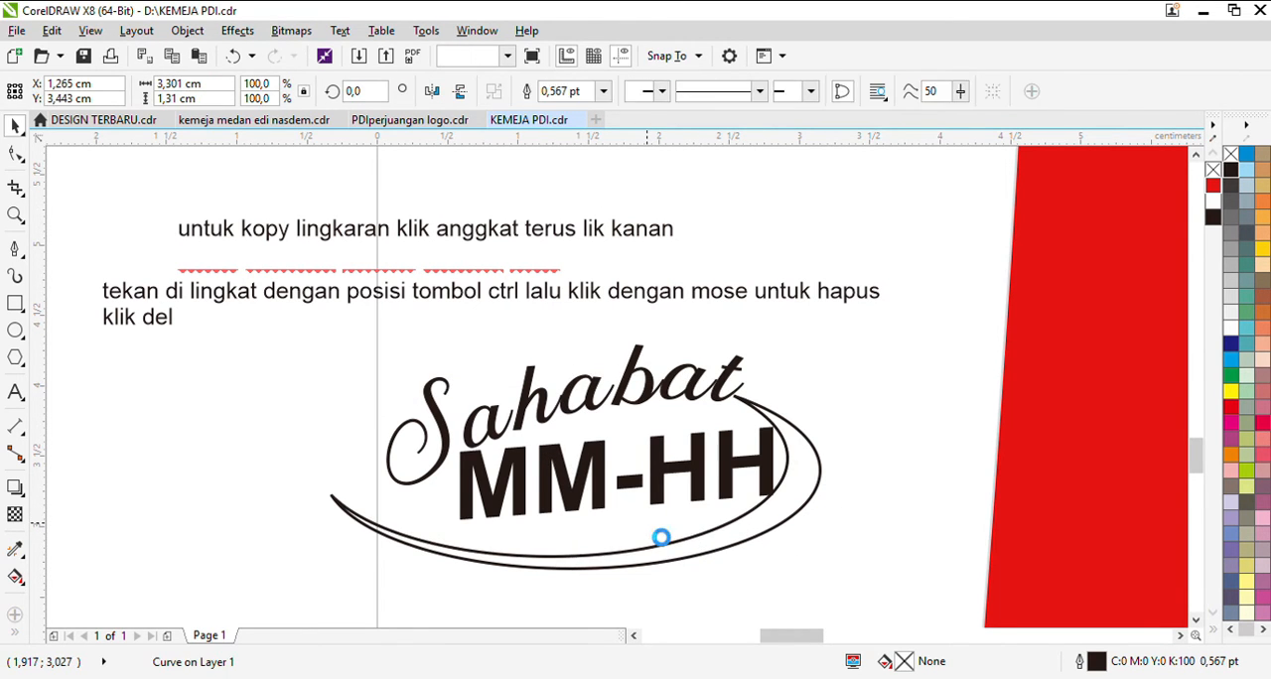
Step: Shift the crescent slightly up and to the right around the MM-HH text
{"action": "left_click_drag", "start_coordinate": [685, 551], "coordinate": [731, 528]}
{"action": "scroll", "coordinate": [531, 501], "scroll_direction": "down", "scroll_amount": 1}
{"action": "scroll", "coordinate": [553, 505], "scroll_direction": "up", "scroll_amount": 2}
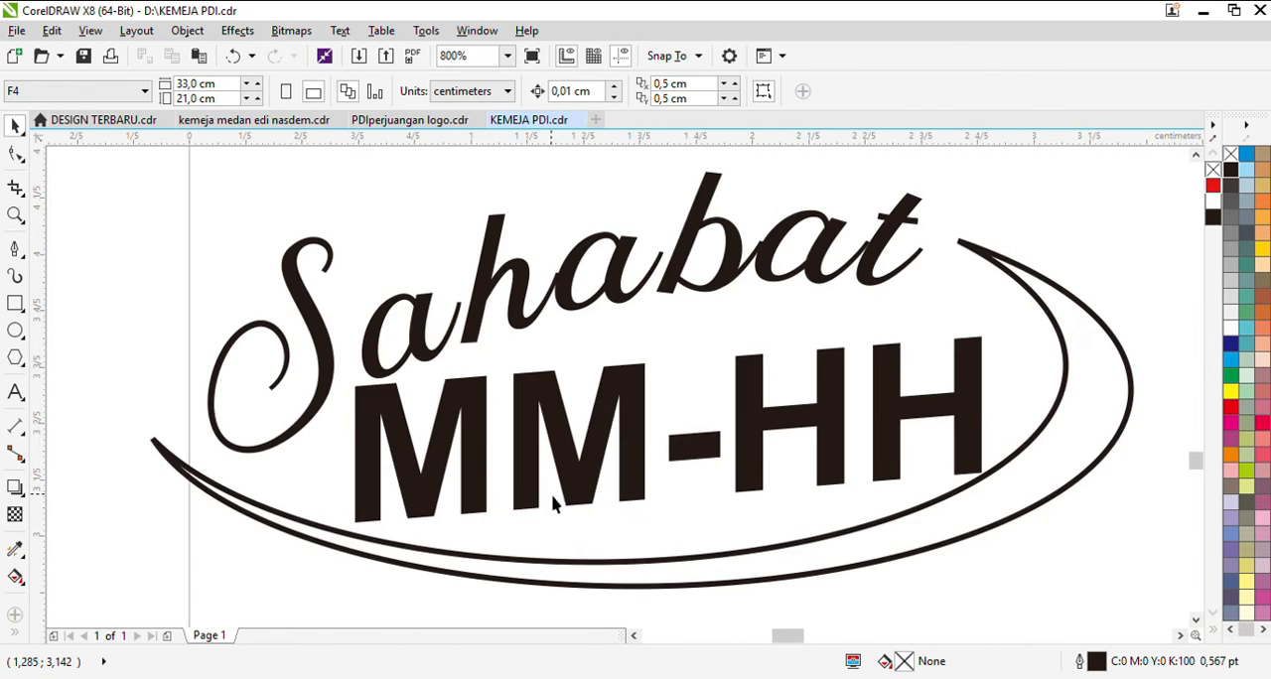
{"action": "scroll", "coordinate": [554, 505], "scroll_direction": "down", "scroll_amount": 1}
Step: Set the MM-HH text to Franklin Gothic Heavy and skew its right end further upward
{"action": "left_click", "coordinate": [607, 505]}
{"action": "scroll", "coordinate": [600, 509], "scroll_direction": "down", "scroll_amount": 1}
{"action": "scroll", "coordinate": [625, 507], "scroll_direction": "up", "scroll_amount": 1}
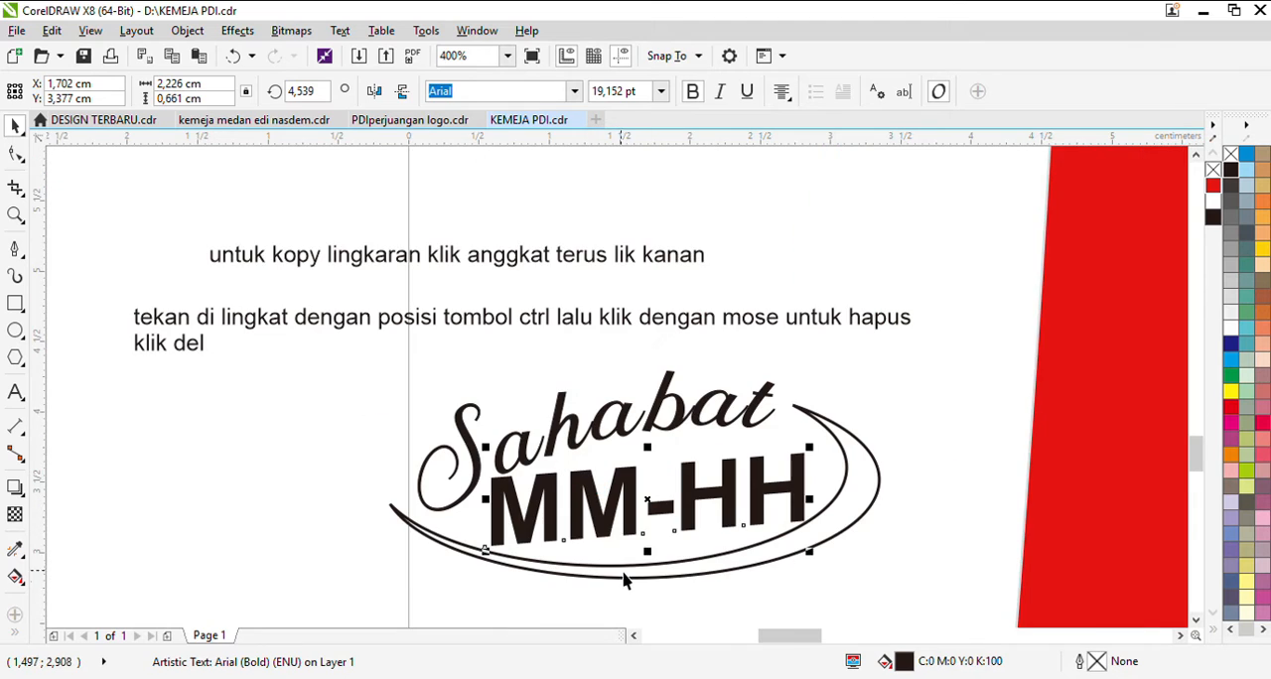
{"action": "key", "text": "Return"}
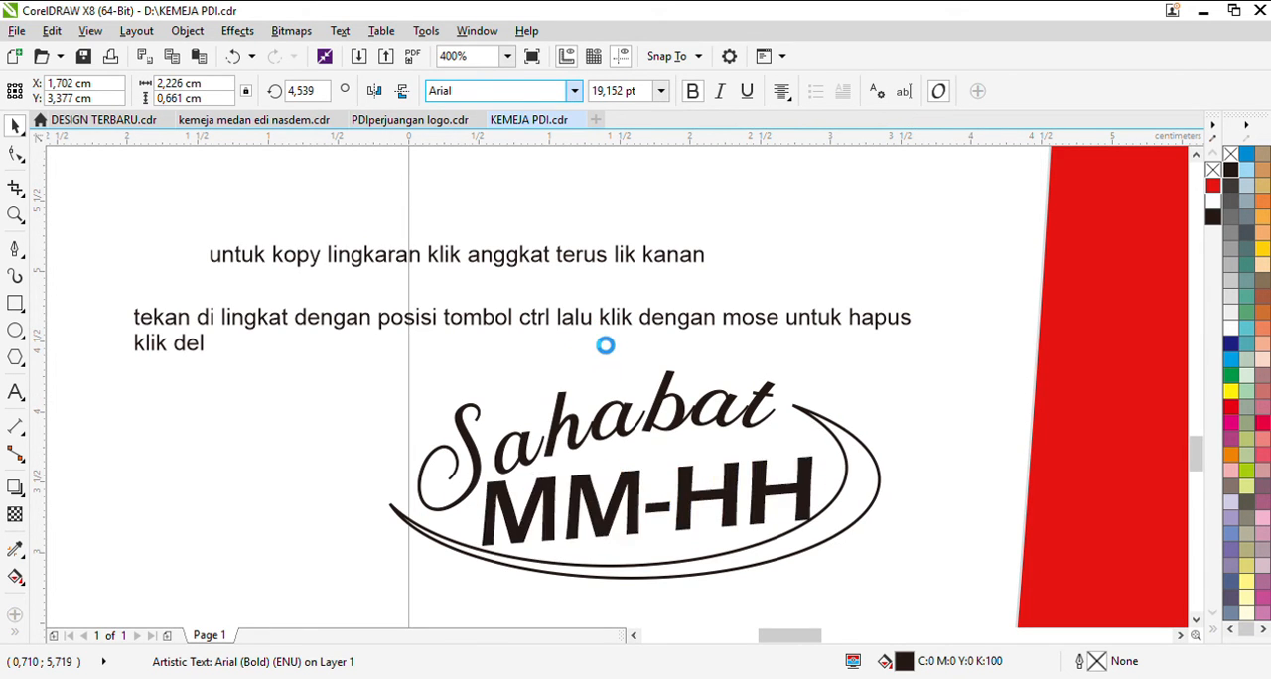
{"action": "left_click", "coordinate": [704, 515]}
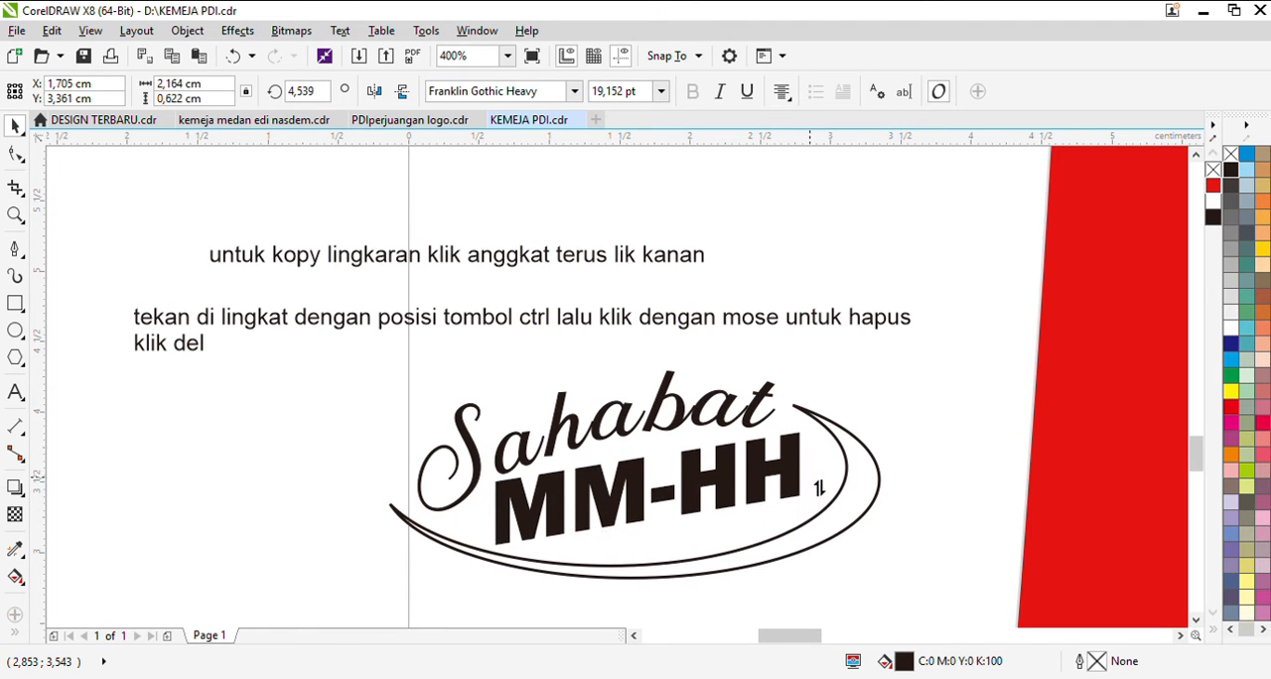
Step: Move the crescent up and left so its upper tip meets the letter t of Sahabat
{"action": "left_click", "coordinate": [854, 474]}
{"action": "left_click_drag", "start_coordinate": [846, 457], "coordinate": [843, 462]}
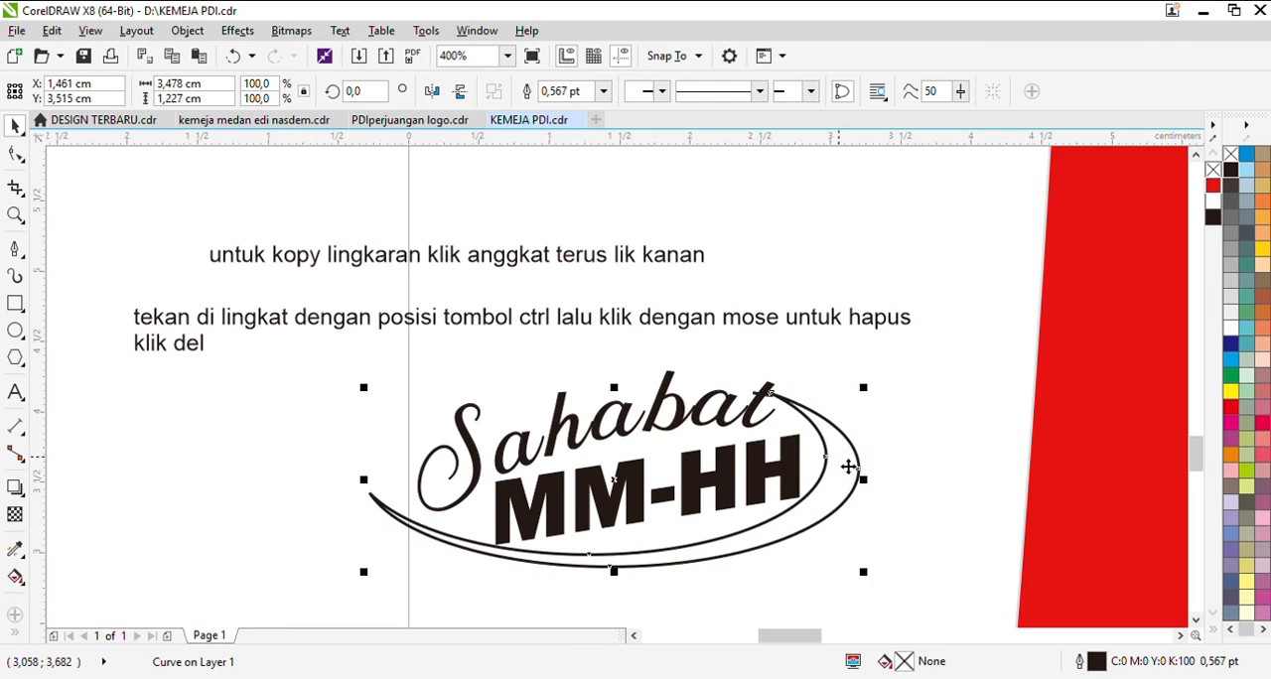
{"action": "left_click", "coordinate": [800, 421]}
{"action": "scroll", "coordinate": [734, 411], "scroll_direction": "up", "scroll_amount": 1}
{"action": "scroll", "coordinate": [766, 417], "scroll_direction": "up", "scroll_amount": 1}
{"action": "left_click", "coordinate": [775, 402]}
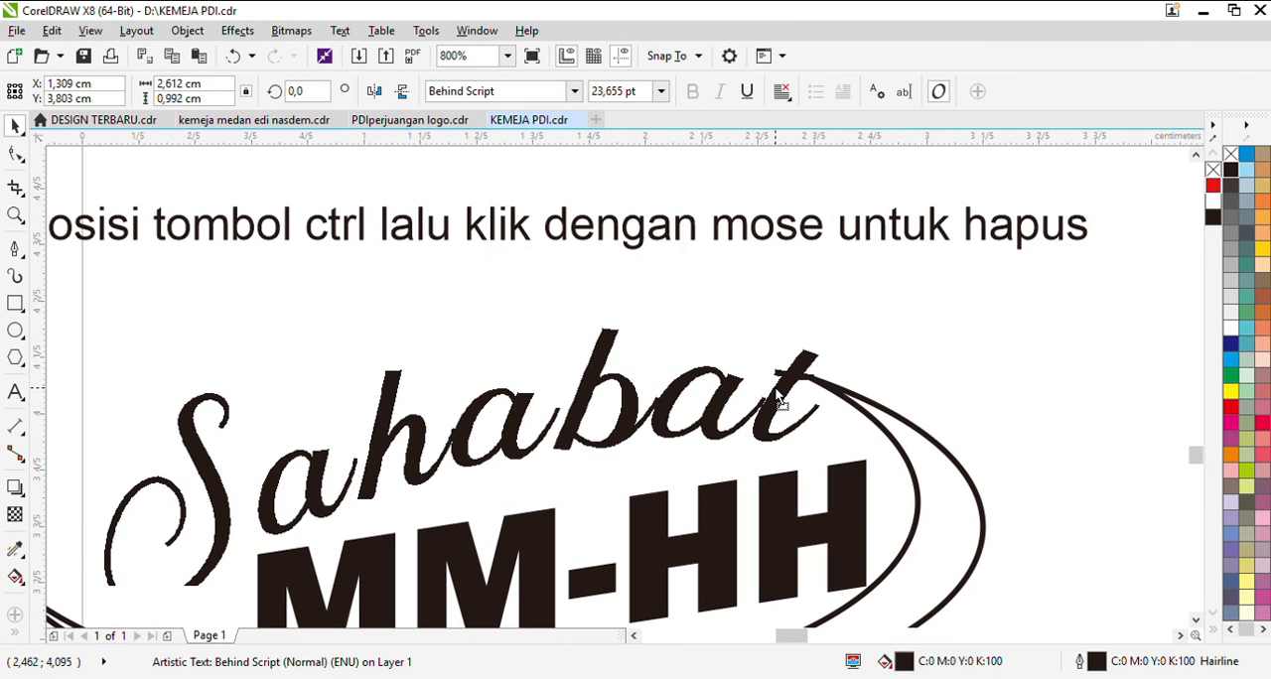
{"action": "scroll", "coordinate": [807, 395], "scroll_direction": "down", "scroll_amount": 1}
{"action": "scroll", "coordinate": [552, 397], "scroll_direction": "down", "scroll_amount": 2}
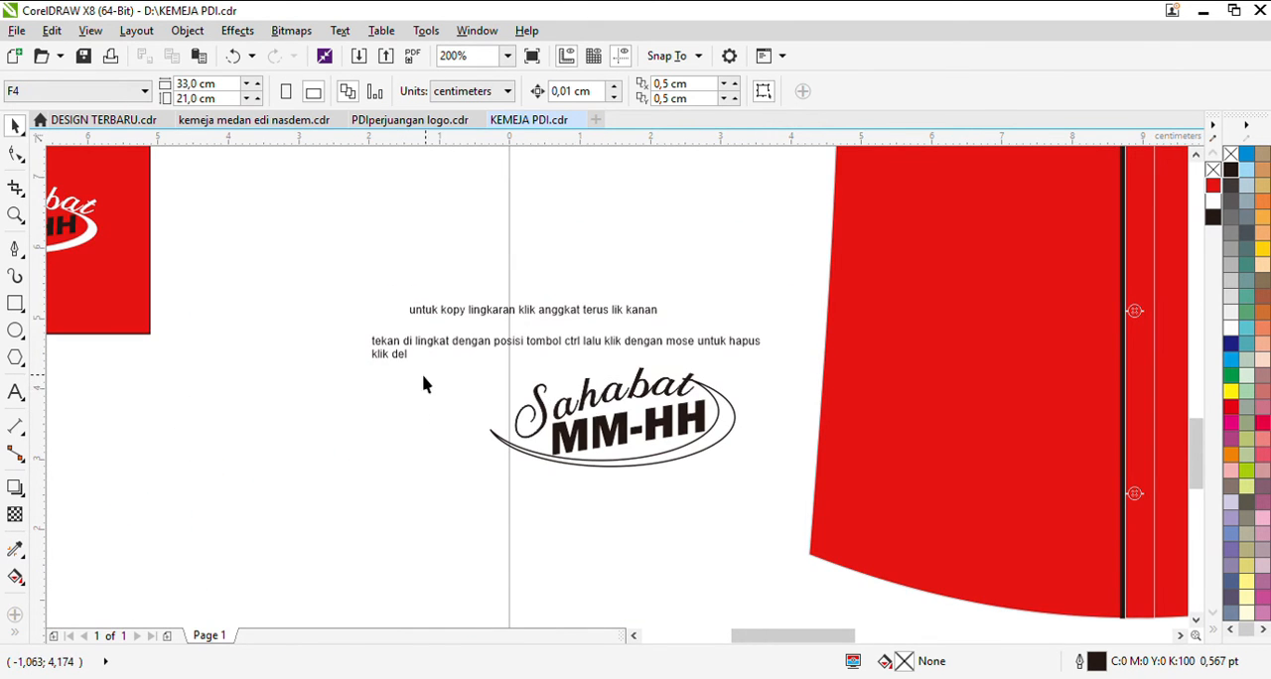
Step: Select the whole new logo and place it on the red rectangle, to the left of the finished sample logo
{"action": "left_click_drag", "start_coordinate": [648, 473], "coordinate": [699, 476]}
{"action": "left_click_drag", "start_coordinate": [699, 475], "coordinate": [500, 354]}
{"action": "left_click_drag", "start_coordinate": [641, 422], "coordinate": [250, 323]}
{"action": "left_click_drag", "start_coordinate": [242, 327], "coordinate": [242, 327]}
{"action": "scroll", "coordinate": [90, 294], "scroll_direction": "up", "scroll_amount": 3}
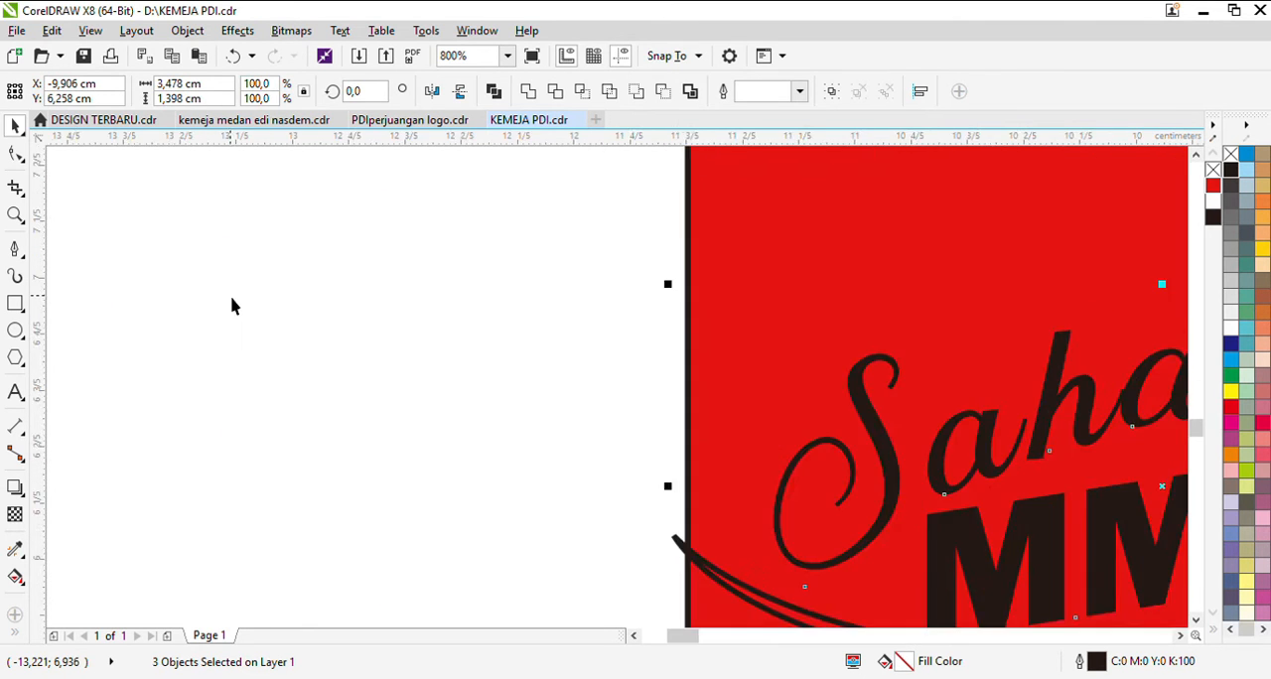
{"action": "scroll", "coordinate": [233, 302], "scroll_direction": "down", "scroll_amount": 2}
{"action": "scroll", "coordinate": [447, 332], "scroll_direction": "up", "scroll_amount": 1}
{"action": "scroll", "coordinate": [463, 349], "scroll_direction": "down", "scroll_amount": 1}
Step: Recolour the Sahabat text on the red rectangle white, including its outline
{"action": "left_click", "coordinate": [290, 355]}
{"action": "scroll", "coordinate": [459, 355], "scroll_direction": "up", "scroll_amount": 1}
{"action": "left_click", "coordinate": [466, 350]}
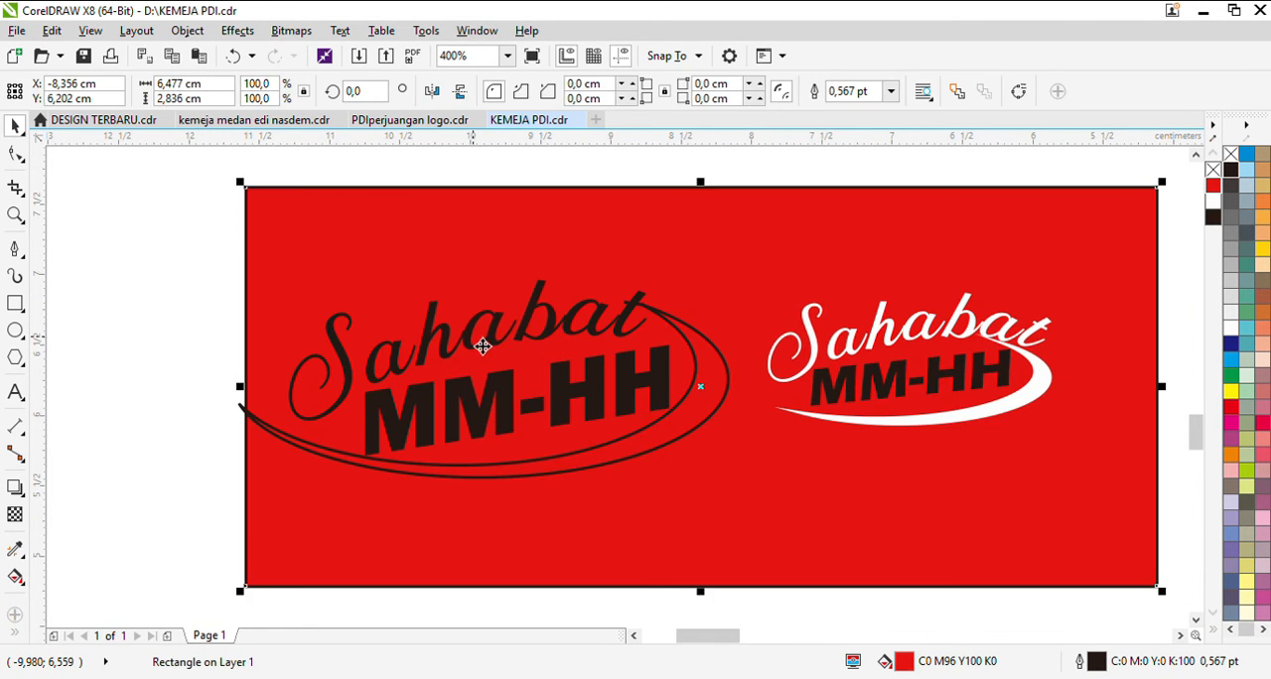
{"action": "left_click", "coordinate": [474, 349]}
{"action": "left_click", "coordinate": [1230, 327]}
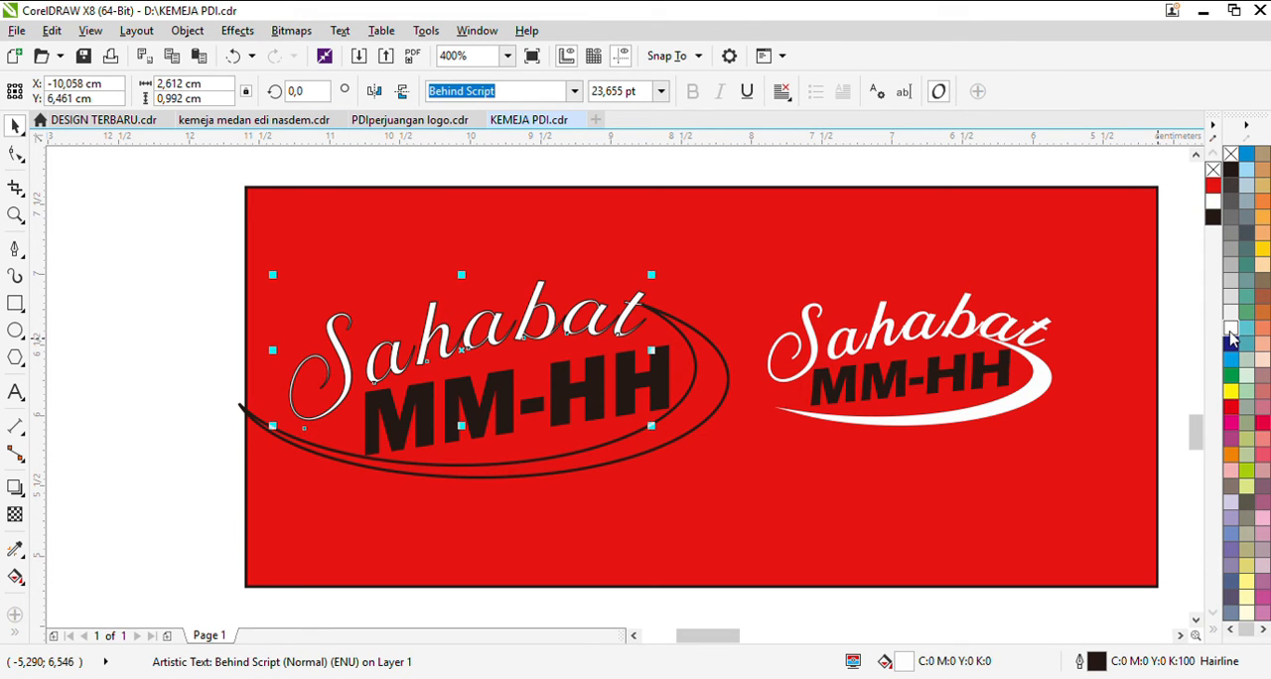
Step: Fill the crescent with white and no outline, and shorten it from its left end to fit inside the red rectangle
{"action": "left_click", "coordinate": [561, 417]}
{"action": "left_click", "coordinate": [679, 450]}
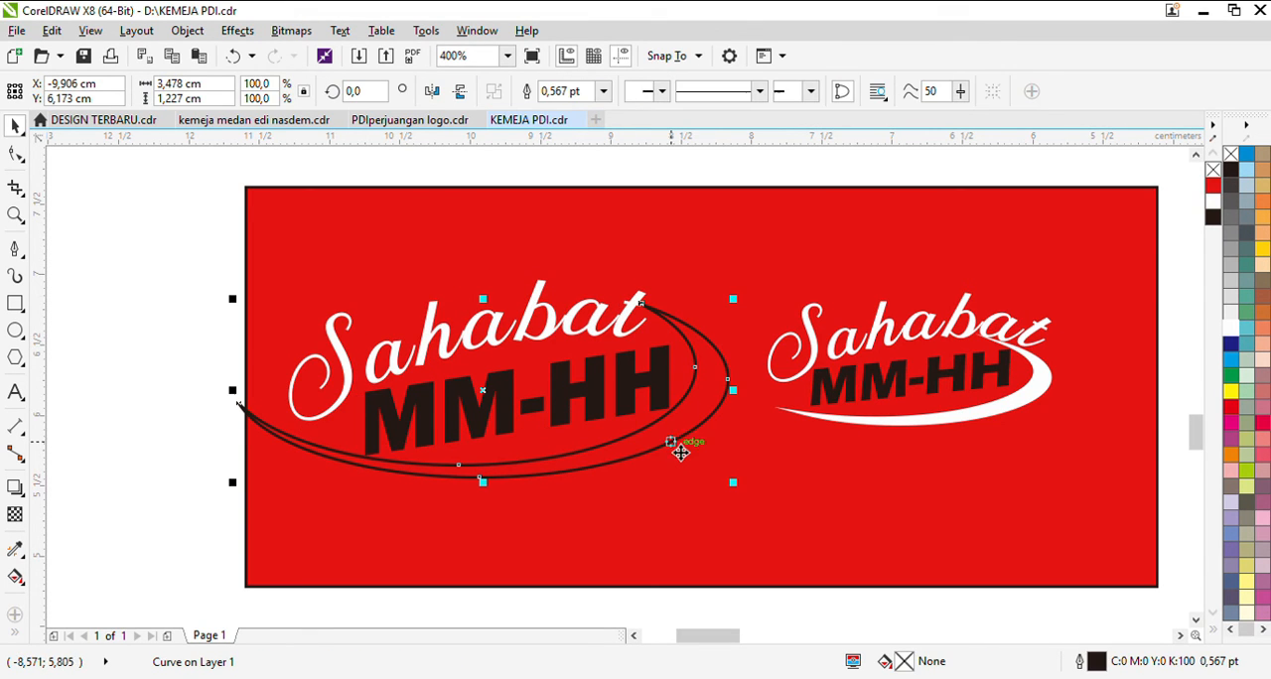
{"action": "left_click", "coordinate": [1231, 328]}
{"action": "right_click", "coordinate": [1231, 156]}
{"action": "left_click_drag", "start_coordinate": [240, 396], "coordinate": [264, 404]}
Step: Select the three parts of the new logo on the red rectangle and examine the result up close
{"action": "left_click", "coordinate": [420, 423]}
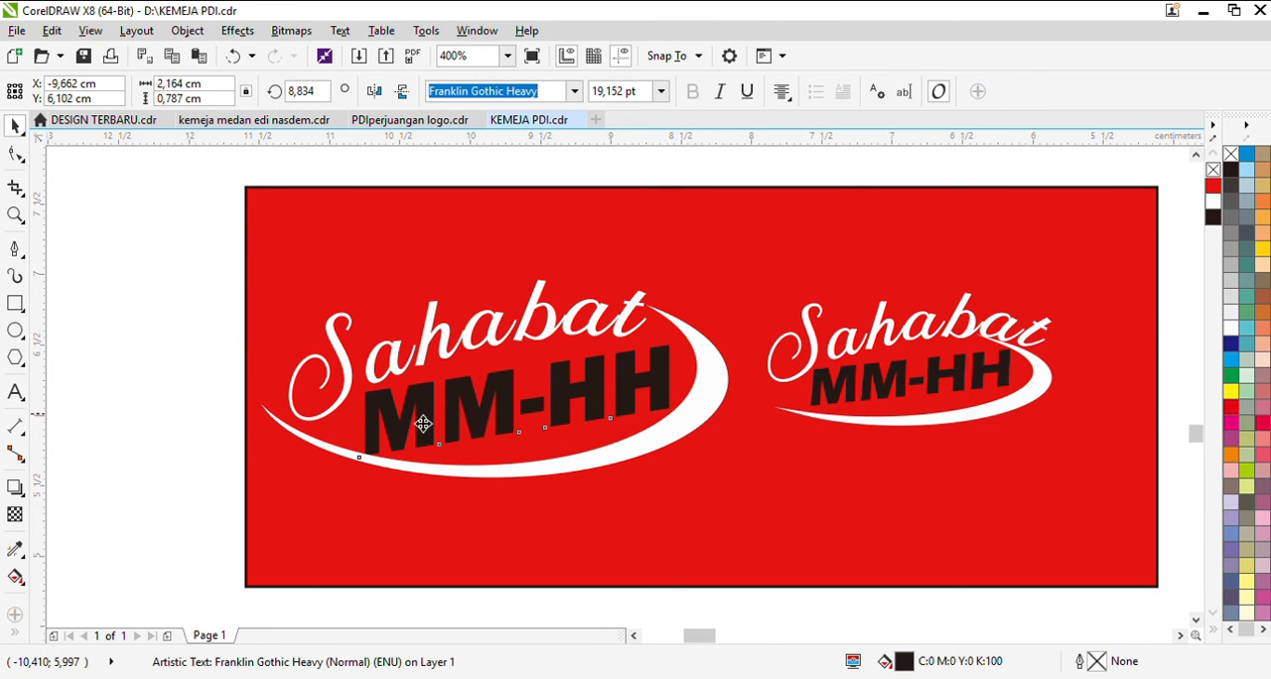
{"action": "scroll", "coordinate": [429, 400], "scroll_direction": "up", "scroll_amount": 2}
{"action": "scroll", "coordinate": [424, 417], "scroll_direction": "down", "scroll_amount": 2}
{"action": "left_click_drag", "start_coordinate": [154, 262], "coordinate": [759, 600]}
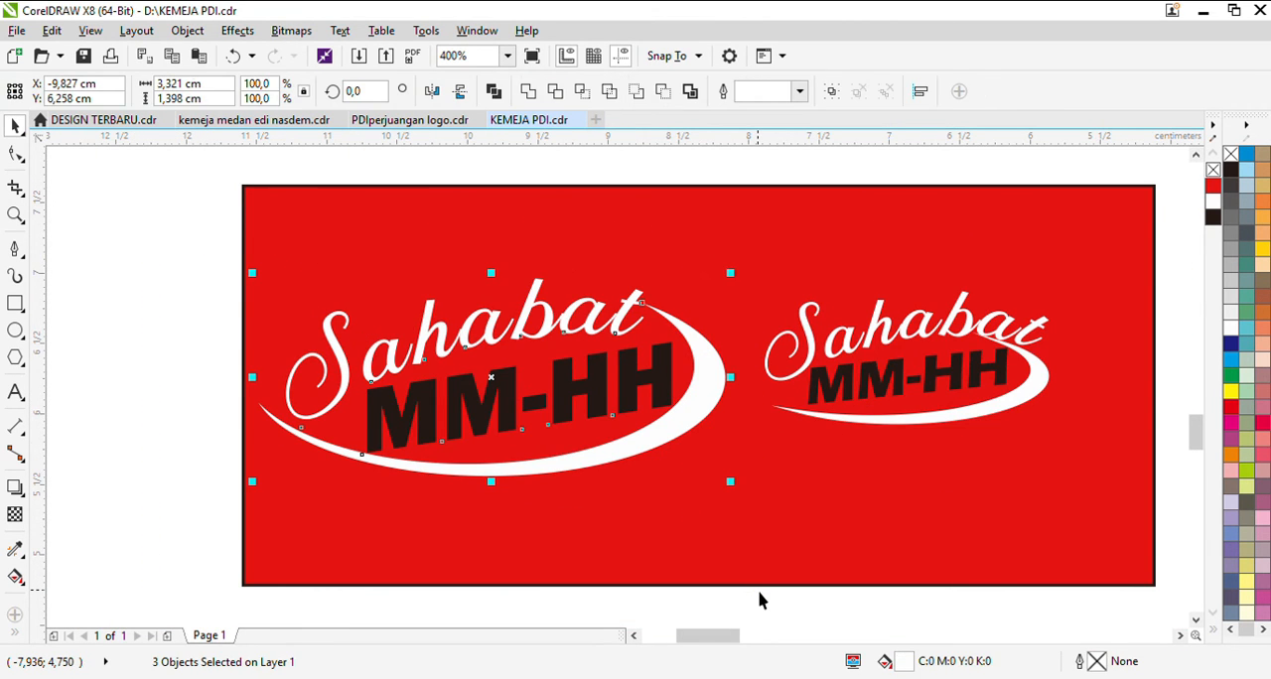
{"action": "key", "text": "shift+F2"}
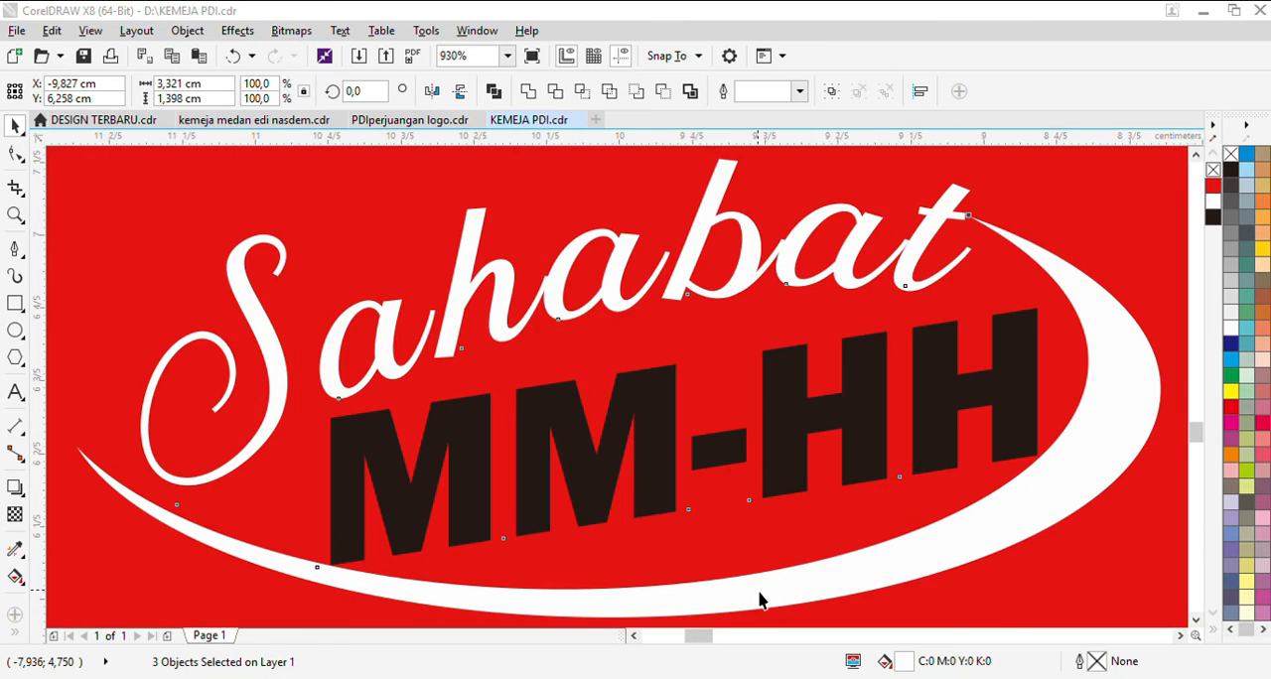
{"action": "scroll", "coordinate": [593, 491], "scroll_direction": "down", "scroll_amount": 3}
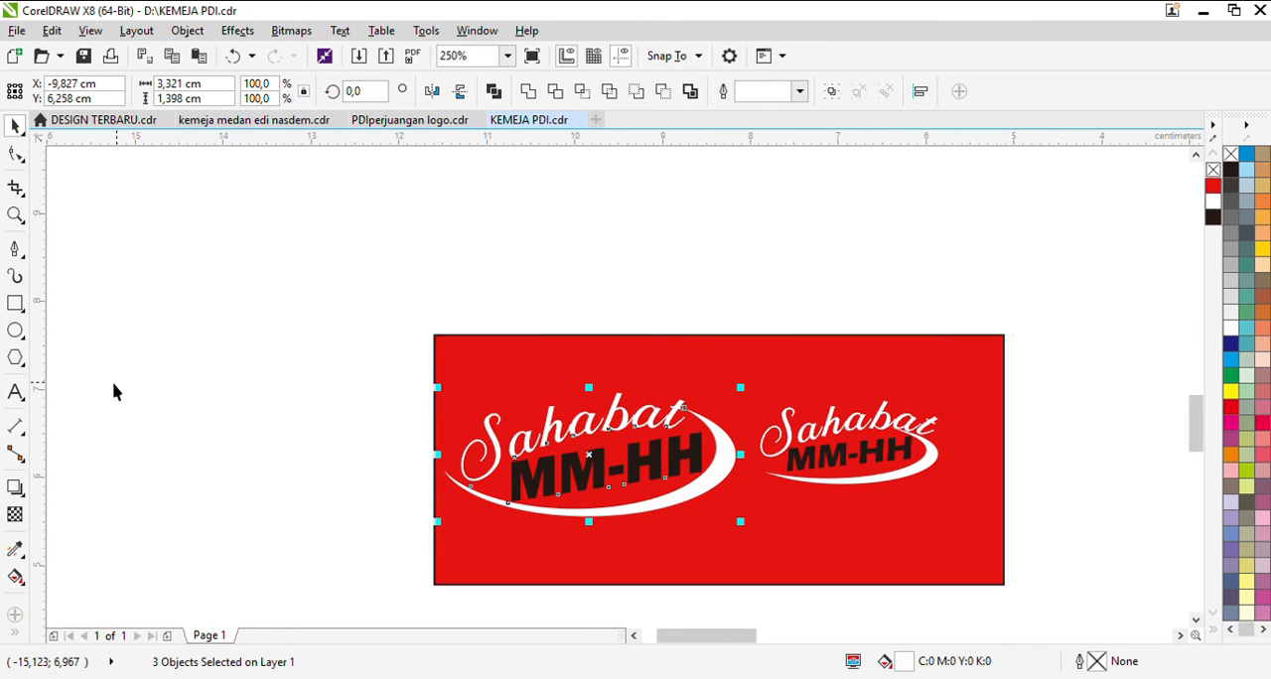
Step: Add the text "terima kasih" just above the red rectangle and scale it down to about 14 pt
{"action": "left_click", "coordinate": [15, 392]}
{"action": "left_click", "coordinate": [413, 328]}
{"action": "type", "text": "terima kasih"}
{"action": "key", "text": "Escape"}
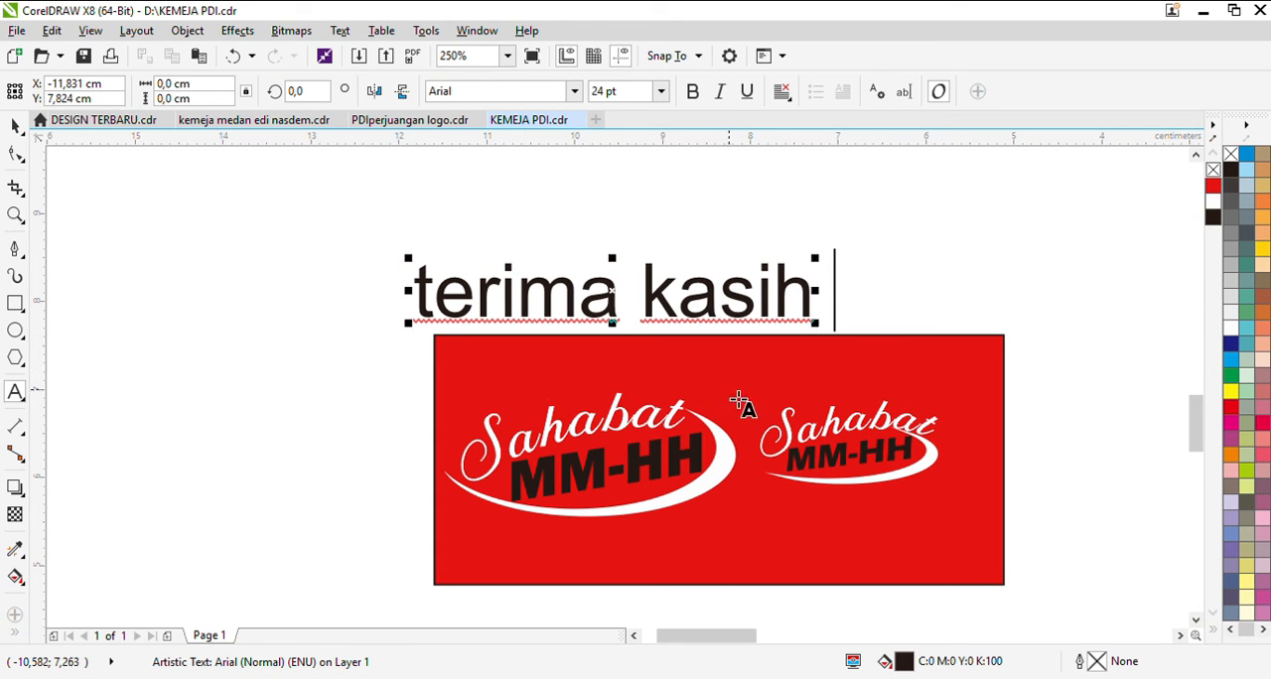
{"action": "left_click", "coordinate": [15, 126]}
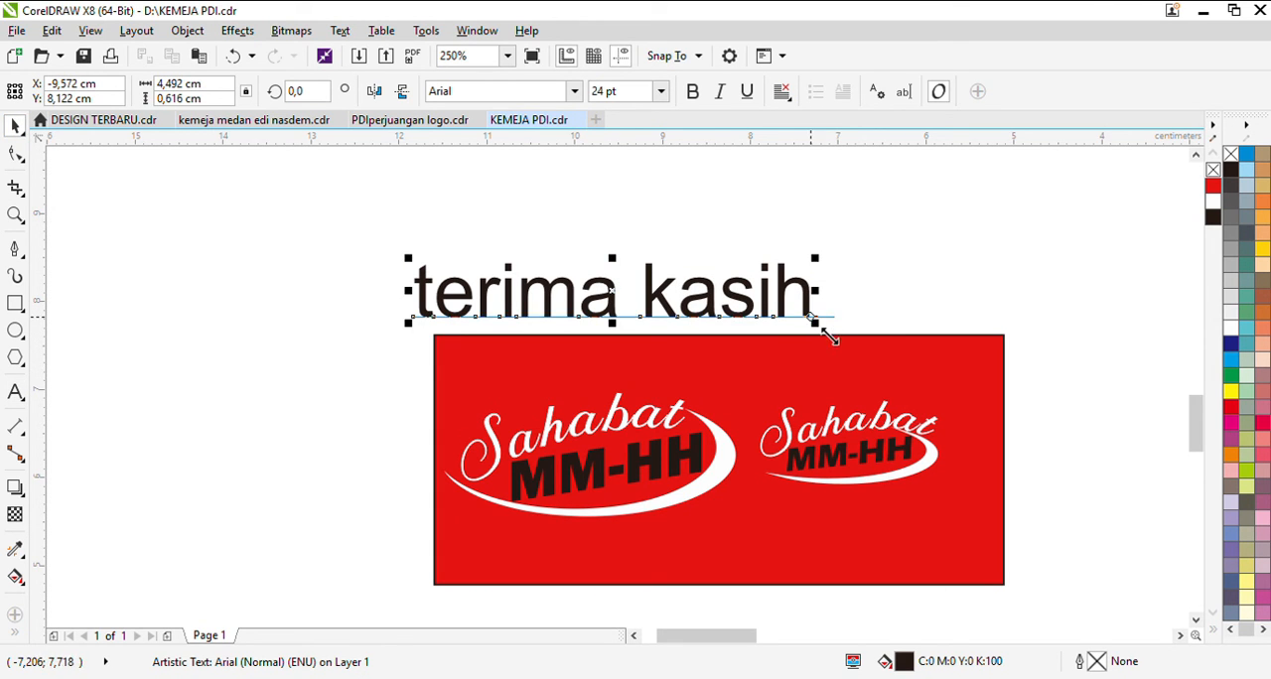
{"action": "left_click_drag", "start_coordinate": [822, 327], "coordinate": [658, 298]}
Step: Extend the thank-you note to read "terima kasih jangan lupa like" and shift it slightly left above the red rectangle
{"action": "scroll", "coordinate": [659, 298], "scroll_direction": "up", "scroll_amount": 3}
{"action": "left_click", "coordinate": [685, 296]}
{"action": "scroll", "coordinate": [658, 294], "scroll_direction": "down", "scroll_amount": 3}
{"action": "double_click", "coordinate": [658, 295]}
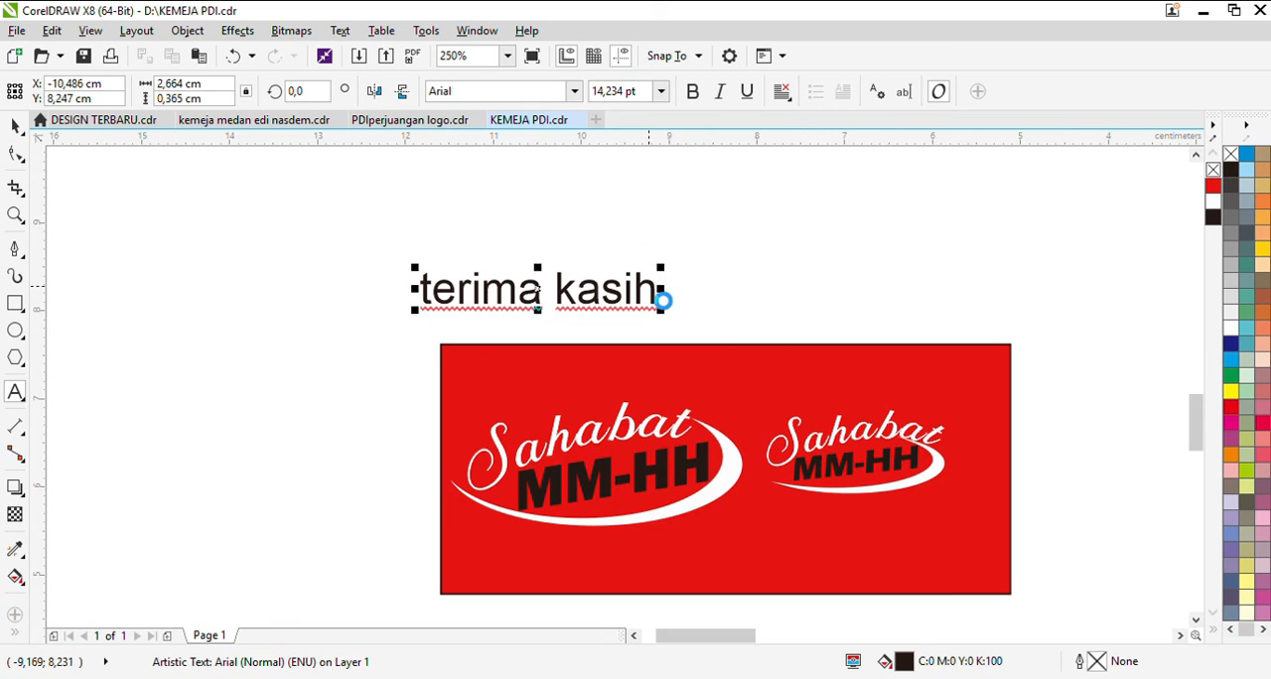
{"action": "type", "text": "janga n lupalike"}
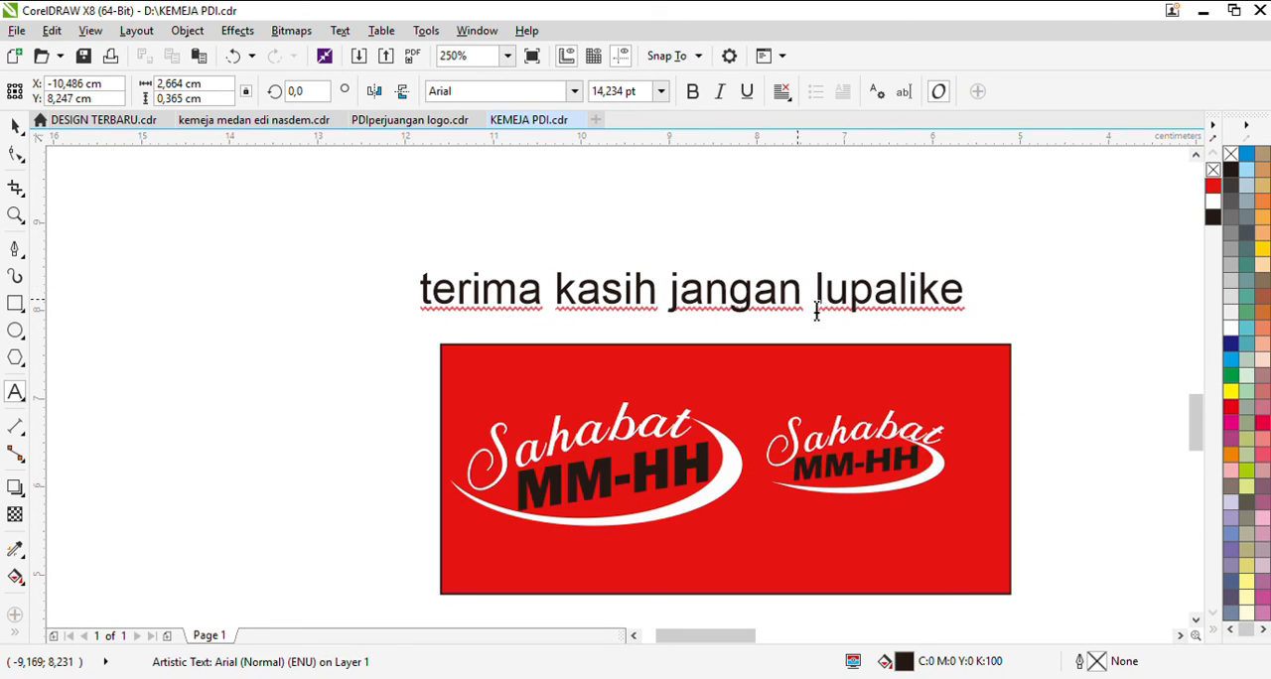
{"action": "left_click", "coordinate": [899, 296]}
{"action": "left_click", "coordinate": [982, 293]}
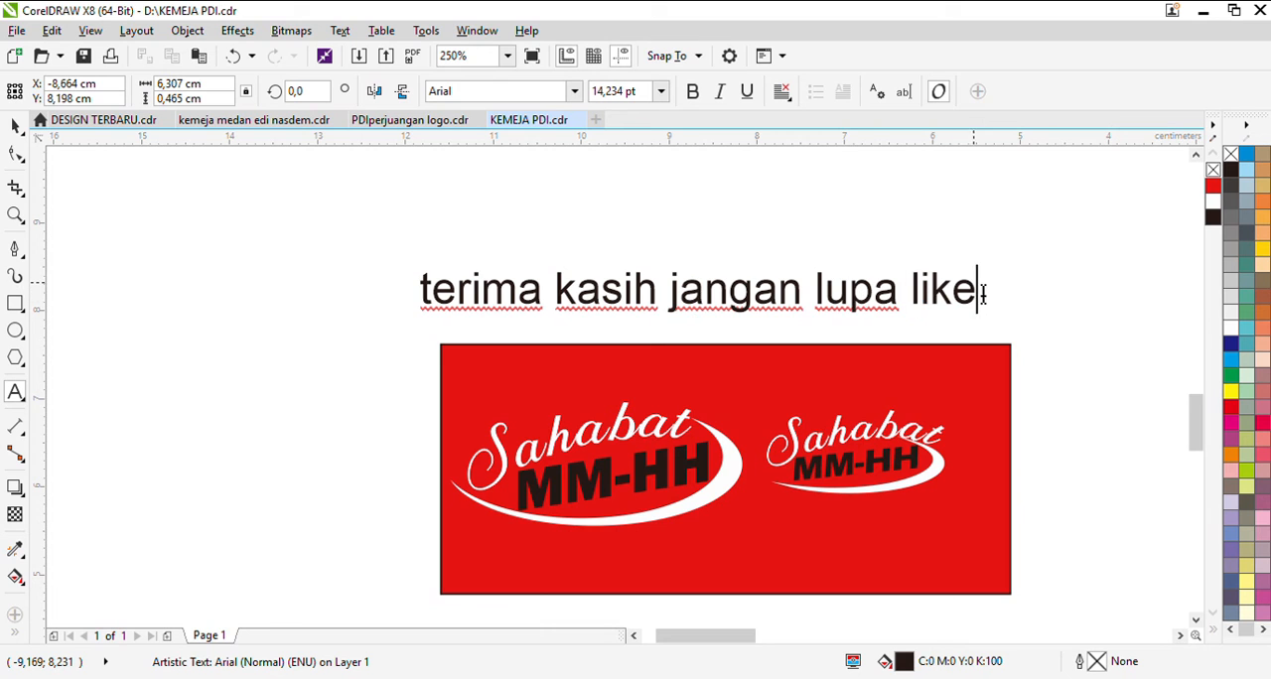
{"action": "left_click", "coordinate": [15, 127]}
{"action": "left_click_drag", "start_coordinate": [832, 284], "coordinate": [758, 286]}
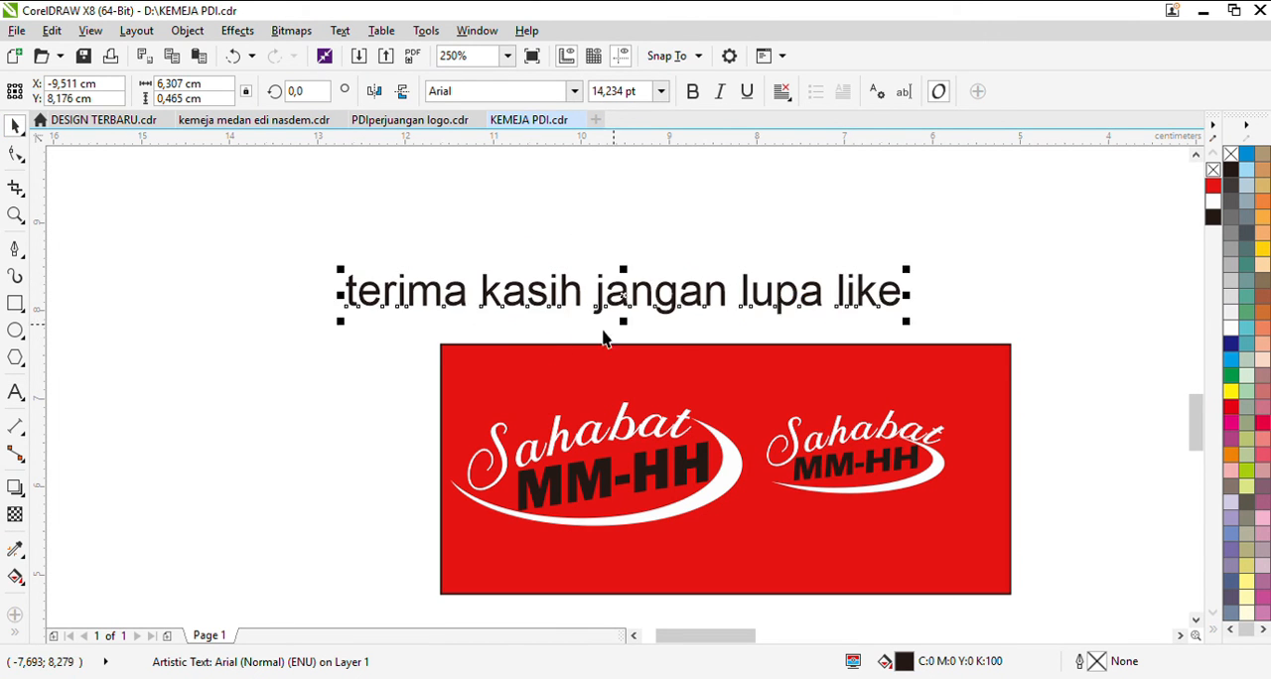
Step: Deselect the note and examine the shirt design, the logo sketch and both logos on the red rectangle
{"action": "scroll", "coordinate": [445, 335], "scroll_direction": "down", "scroll_amount": 1}
{"action": "scroll", "coordinate": [380, 378], "scroll_direction": "down", "scroll_amount": 2}
{"action": "scroll", "coordinate": [668, 313], "scroll_direction": "up", "scroll_amount": 3}
{"action": "scroll", "coordinate": [688, 324], "scroll_direction": "down", "scroll_amount": 2}
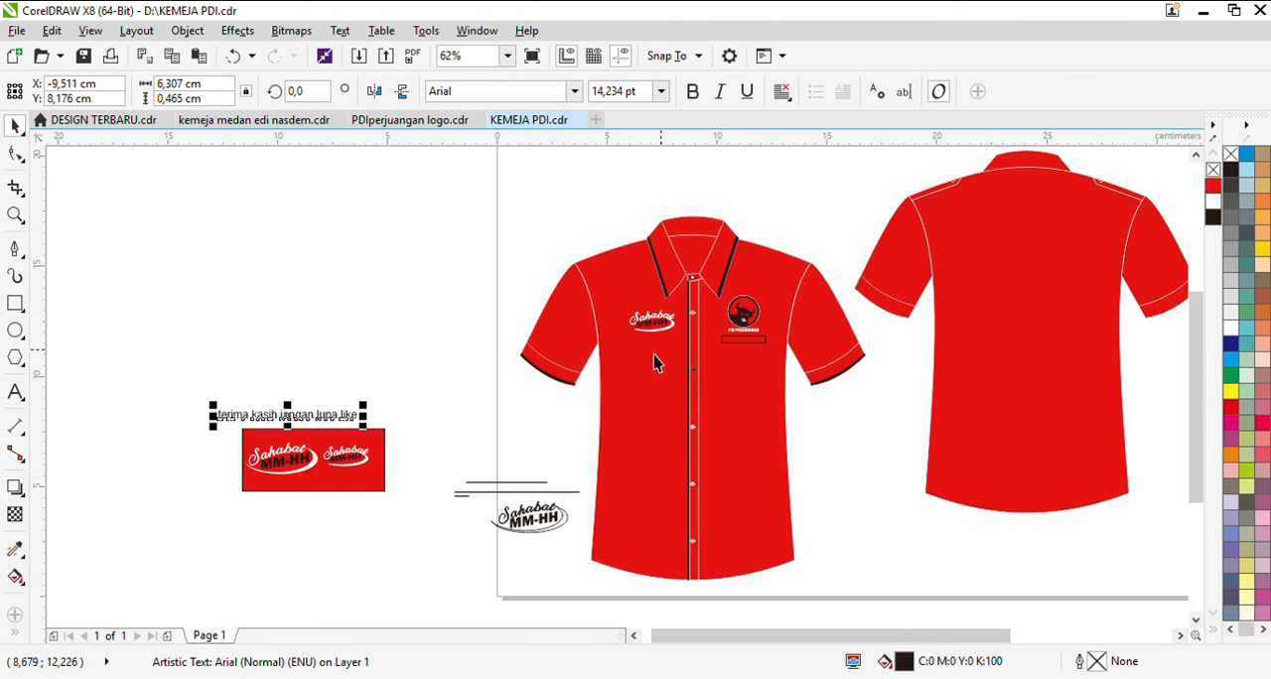
{"action": "scroll", "coordinate": [193, 454], "scroll_direction": "up", "scroll_amount": 2}
{"action": "scroll", "coordinate": [355, 377], "scroll_direction": "down", "scroll_amount": 1}
{"action": "left_click", "coordinate": [181, 262]}
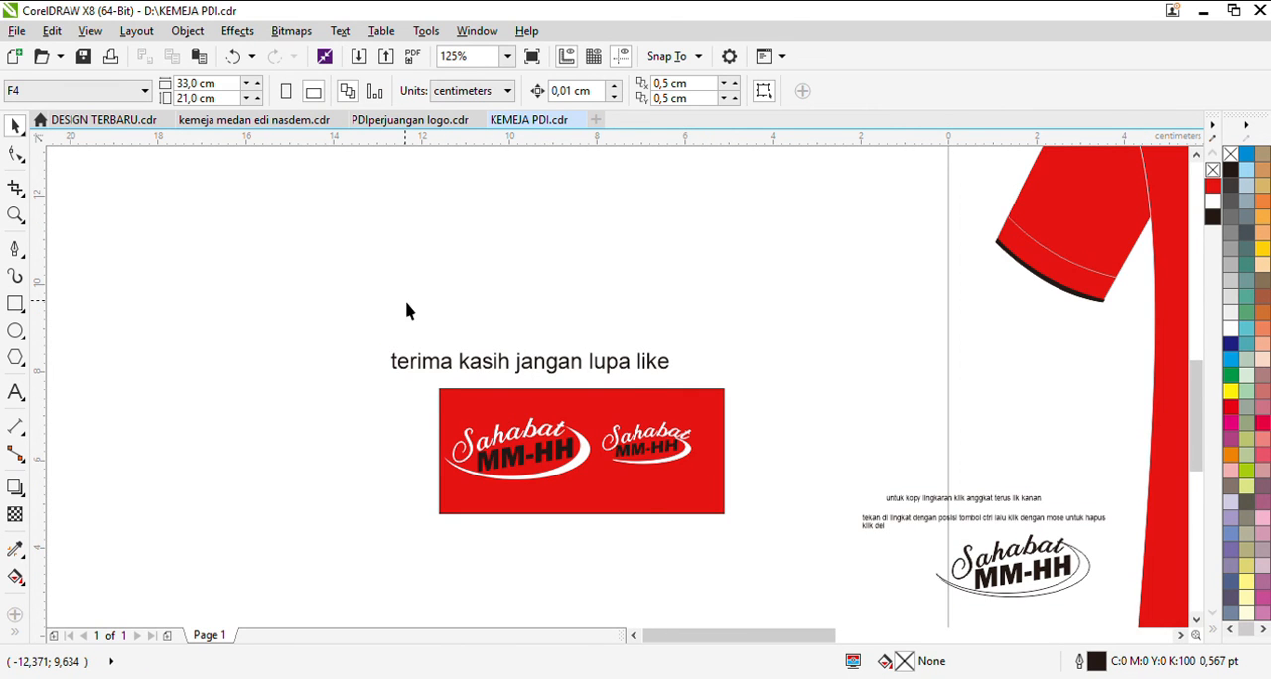
{"action": "scroll", "coordinate": [690, 476], "scroll_direction": "up", "scroll_amount": 2}
{"action": "scroll", "coordinate": [411, 426], "scroll_direction": "down", "scroll_amount": 1}
{"action": "left_click", "coordinate": [291, 399]}
{"action": "left_click", "coordinate": [763, 331]}
{"action": "scroll", "coordinate": [615, 446], "scroll_direction": "up", "scroll_amount": 1}
{"action": "left_click", "coordinate": [616, 446]}
{"action": "scroll", "coordinate": [615, 446], "scroll_direction": "down", "scroll_amount": 1}
{"action": "left_click", "coordinate": [810, 395]}
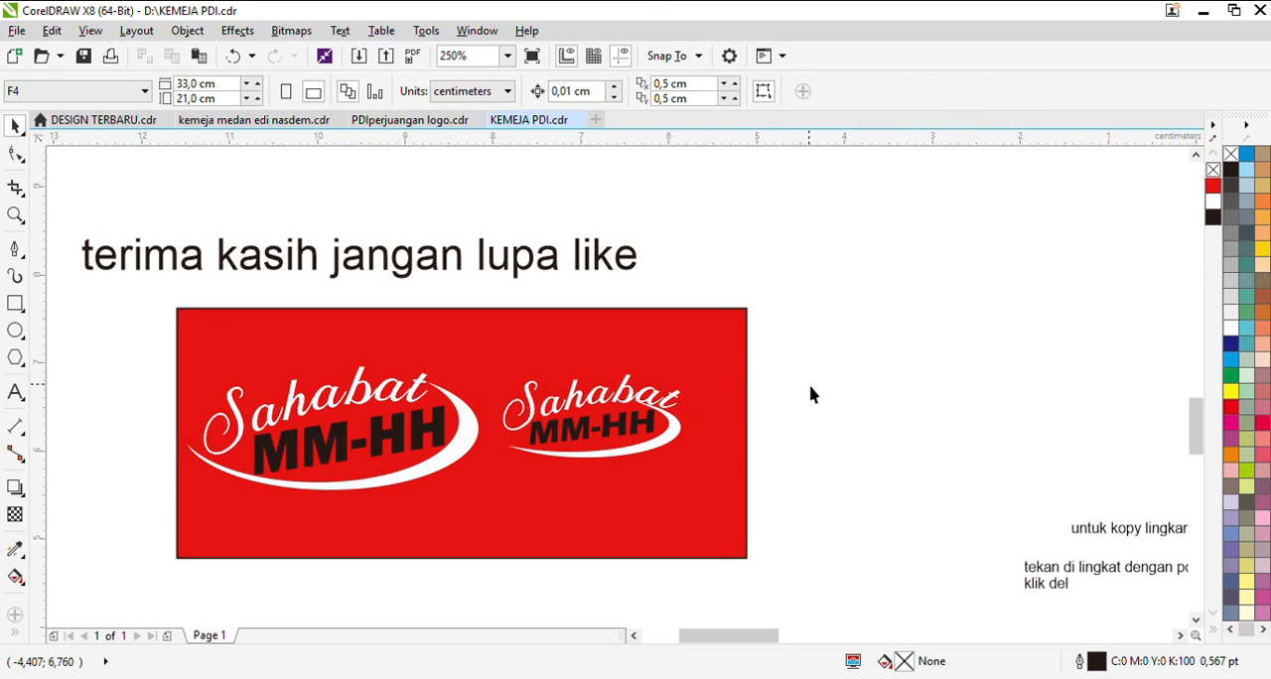